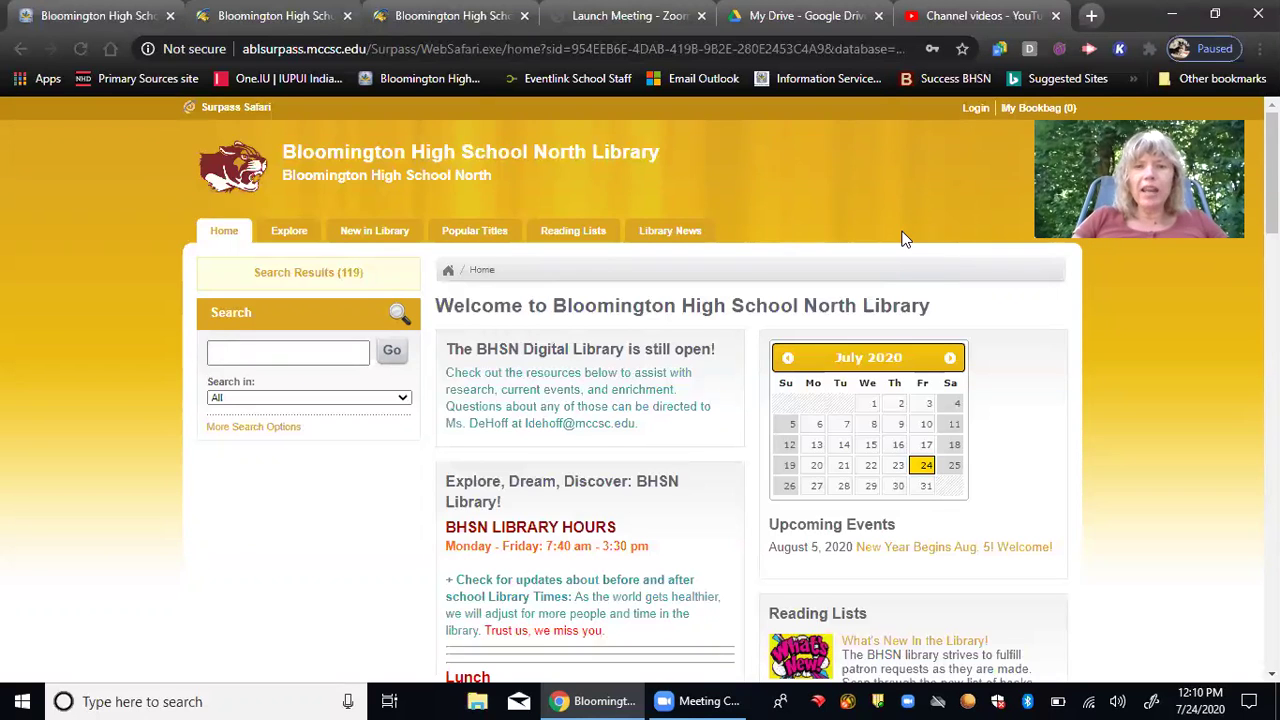
Step: Run a catalog keyword search for 'president', correcting the misspelled 'prseident'
scroll(903, 236, "down", 1)
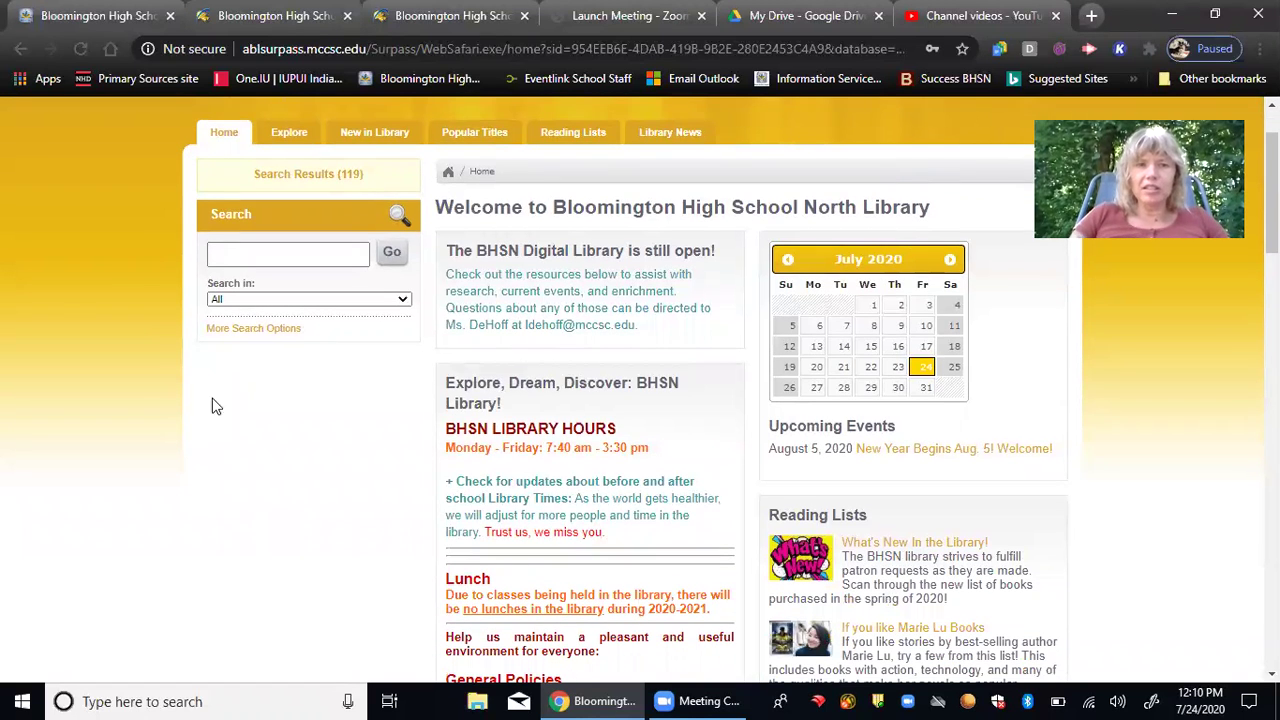
left_click(220, 255)
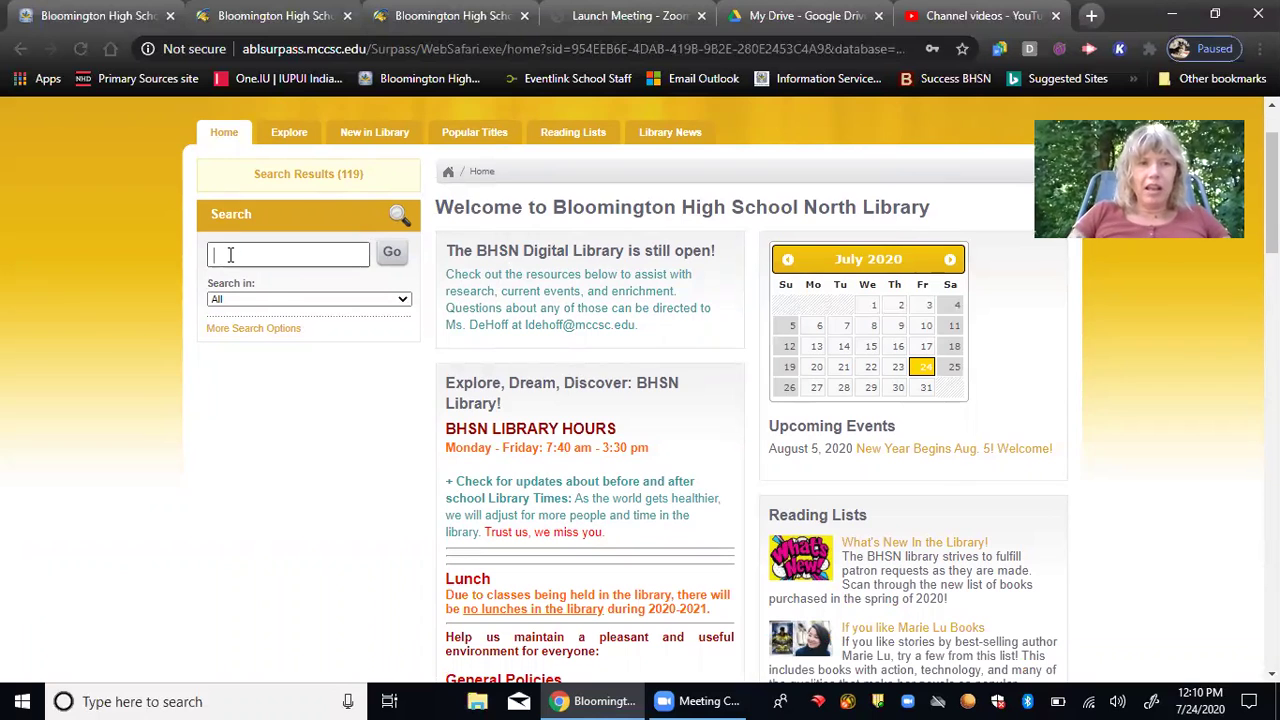
type("prseident")
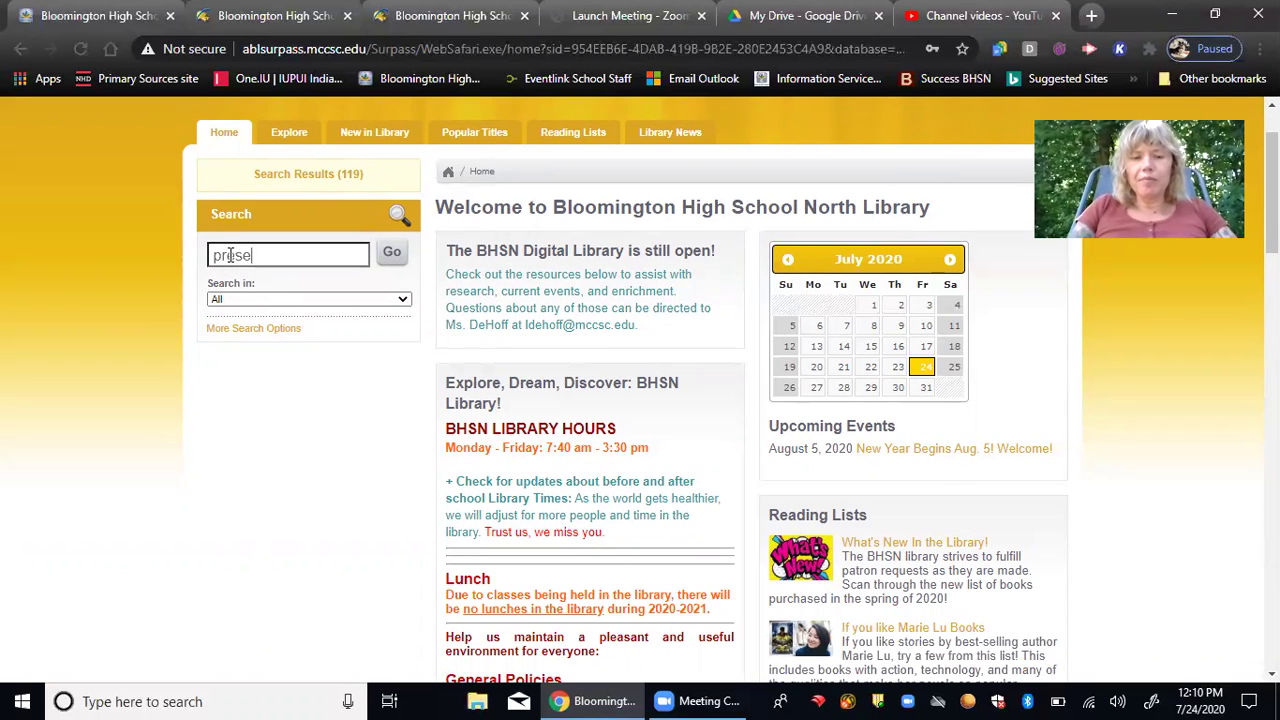
key("BackSpace")
key("BackSpace")
key("BackSpace")
key("BackSpace")
key("BackSpace")
key("BackSpace")
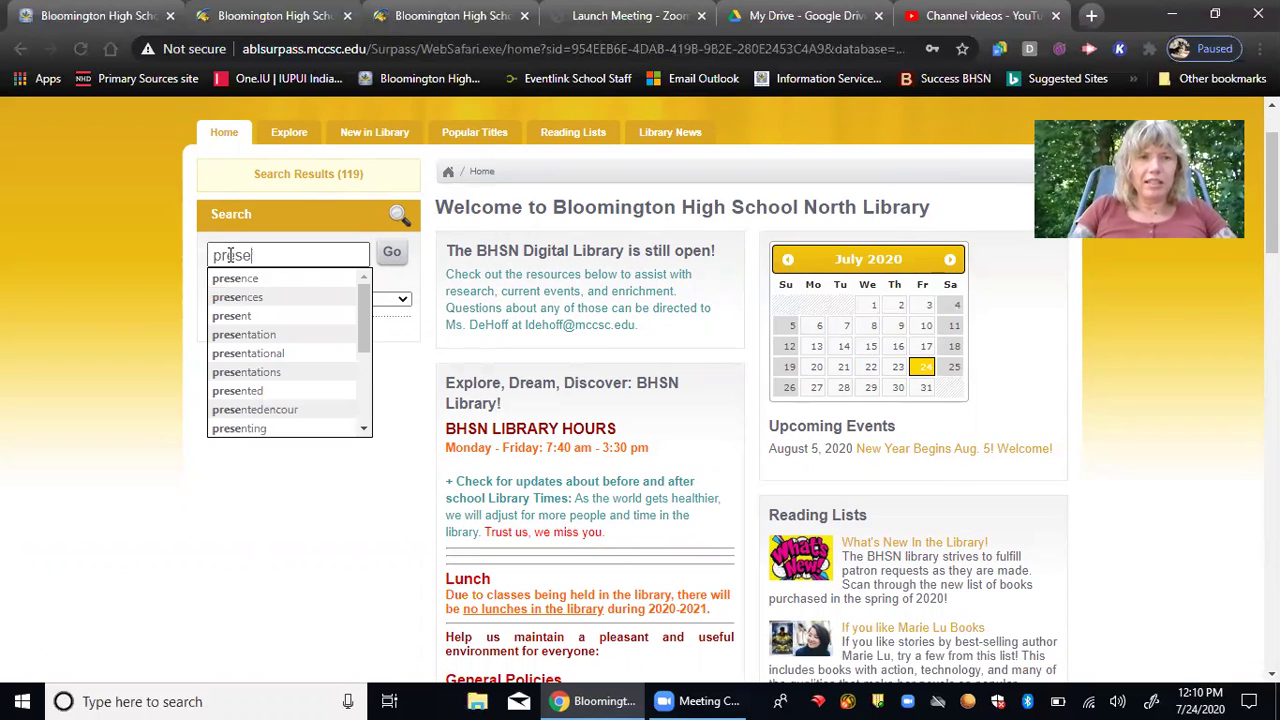
type("ide")
left_click(228, 255)
type("e")
key("End")
type("nt")
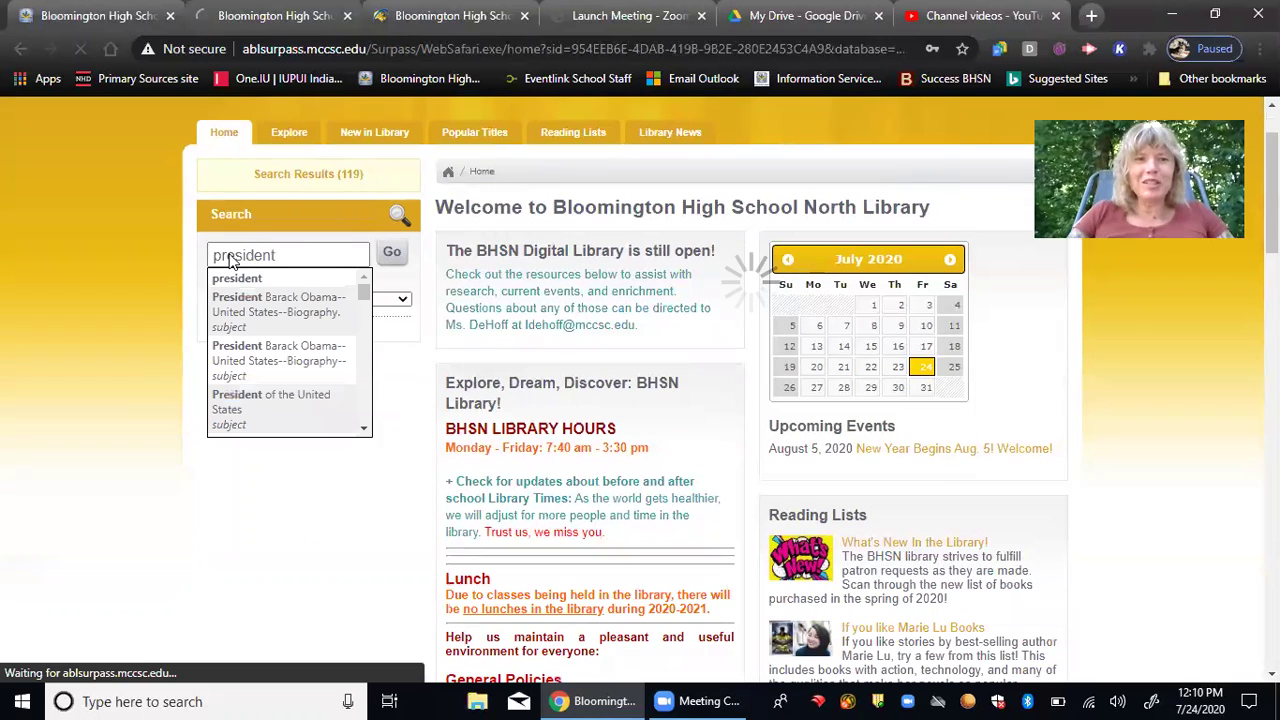
key("Return")
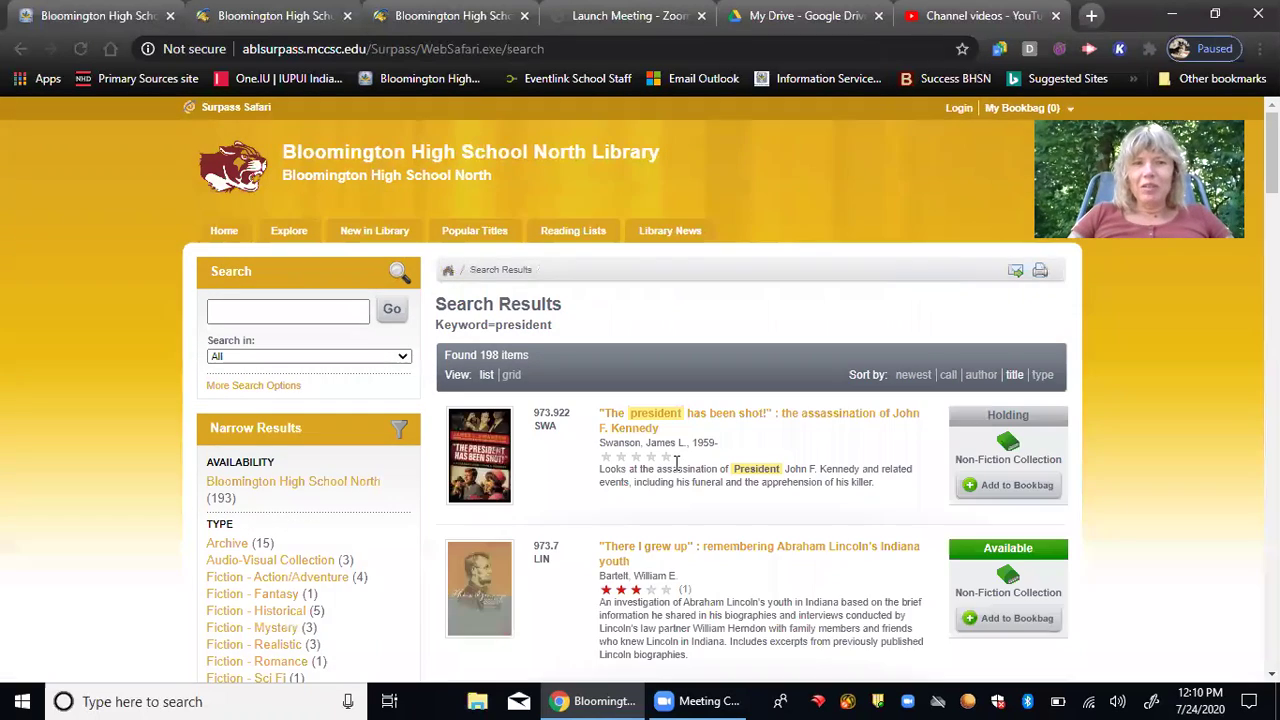
Step: Scroll through the 198 president results and back to the top
scroll(680, 440, "down", 1)
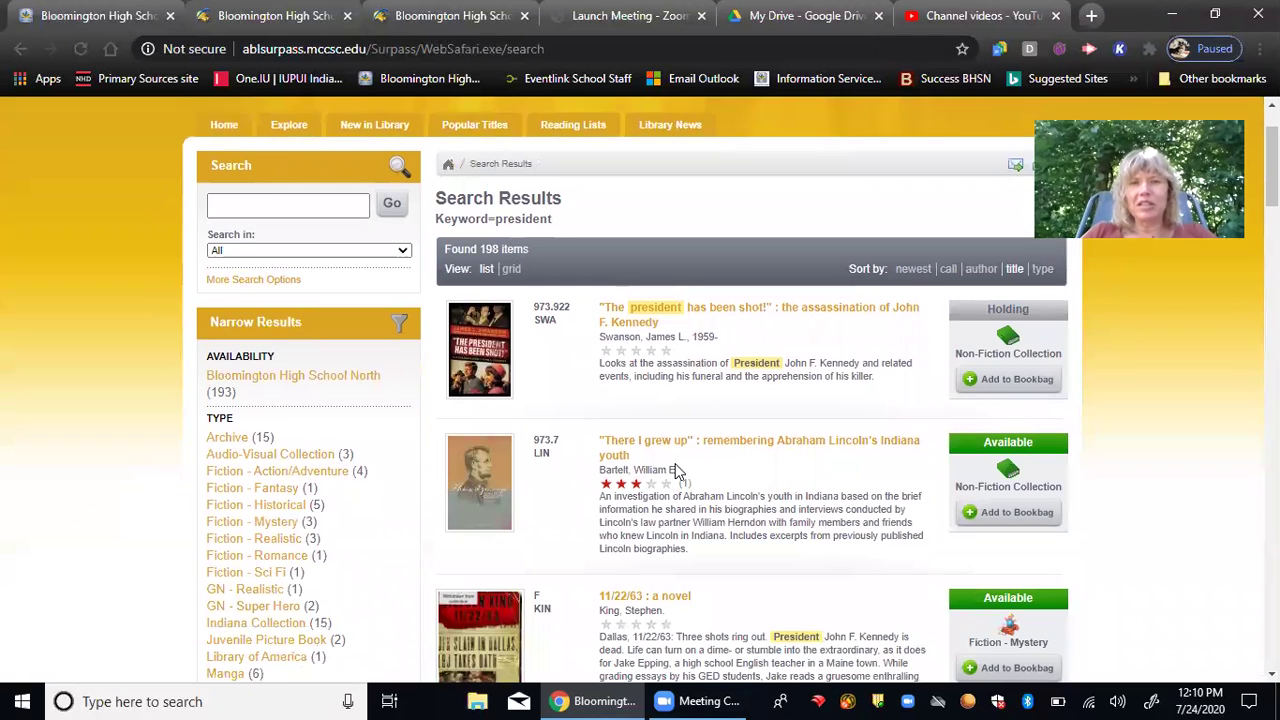
scroll(677, 471, "down", 1)
scroll(677, 465, "up", 1)
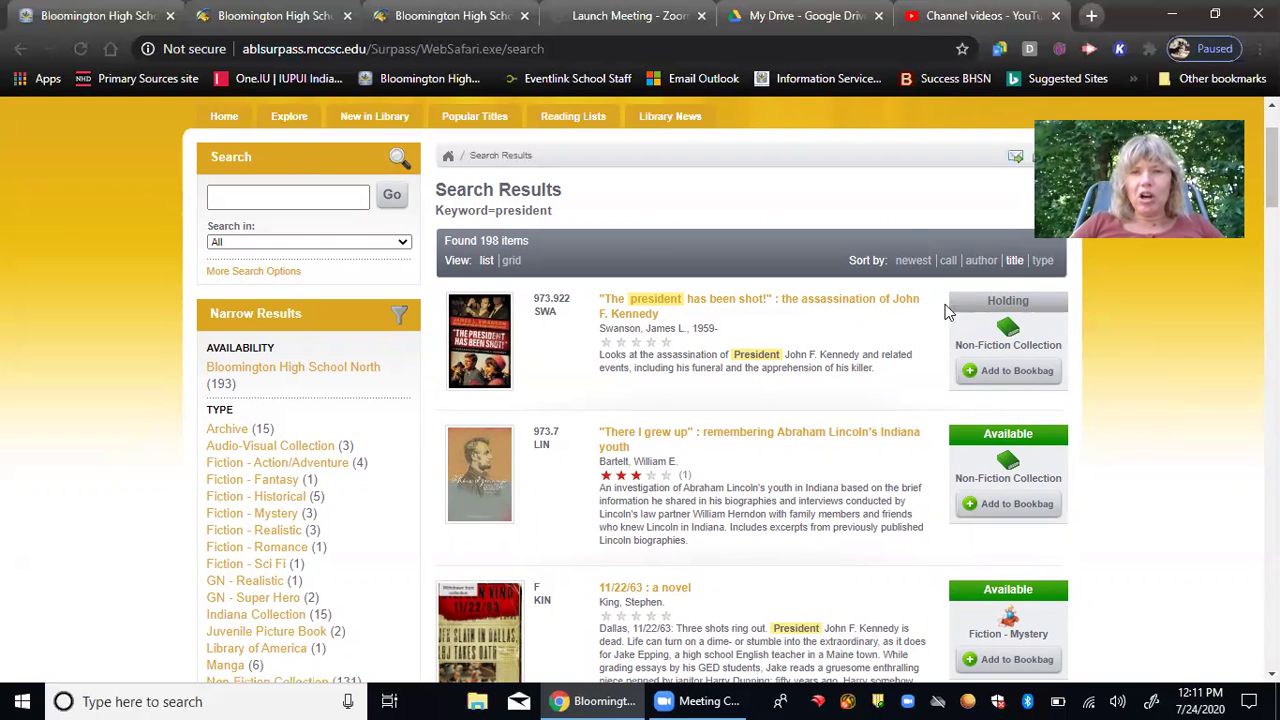
scroll(878, 390, "down", 1)
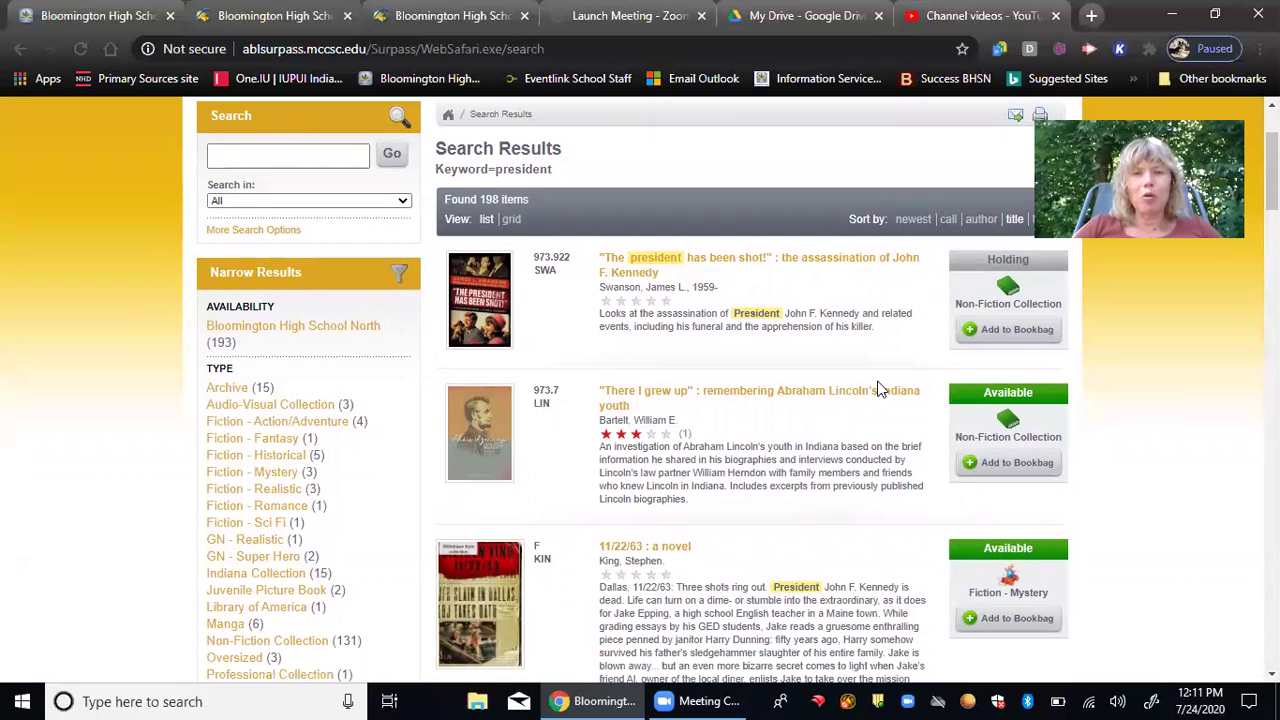
scroll(878, 390, "up", 1)
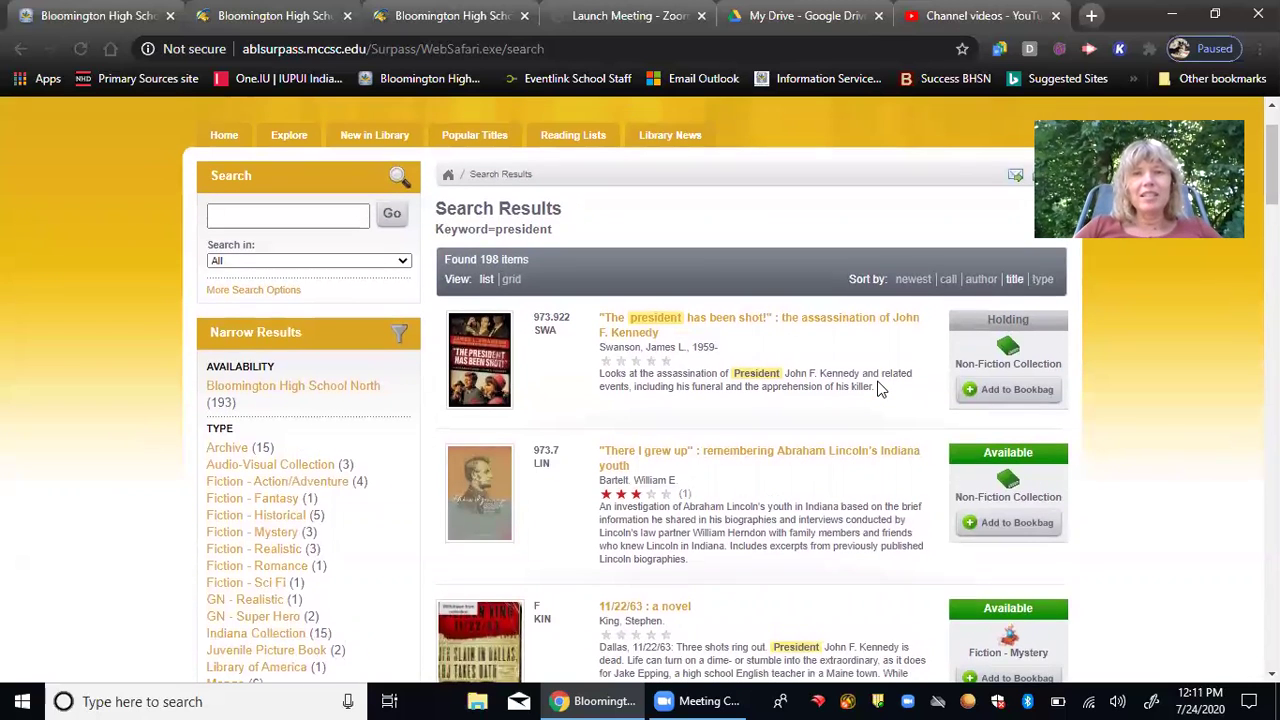
scroll(878, 390, "up", 1)
scroll(878, 390, "up", 1)
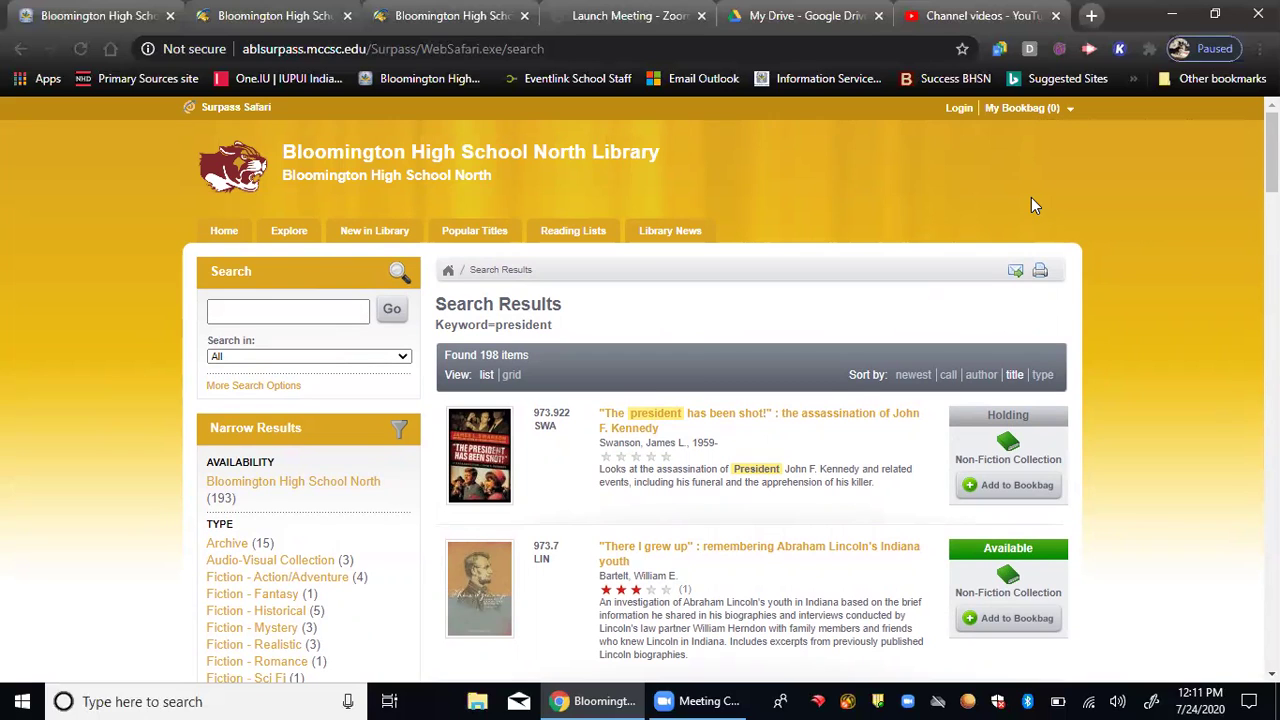
Step: Log in with the patron ID and password to reach My Bookbag with 5 saved items
mouse_move(1040, 117)
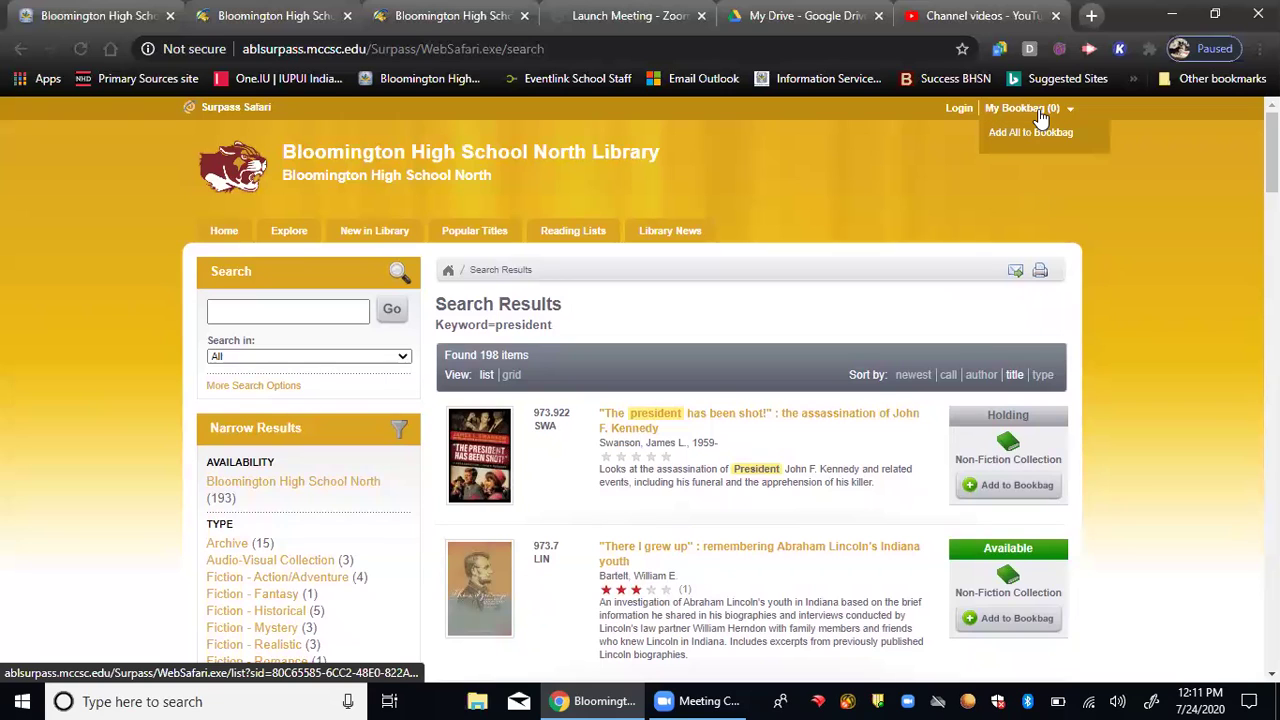
left_click(965, 104)
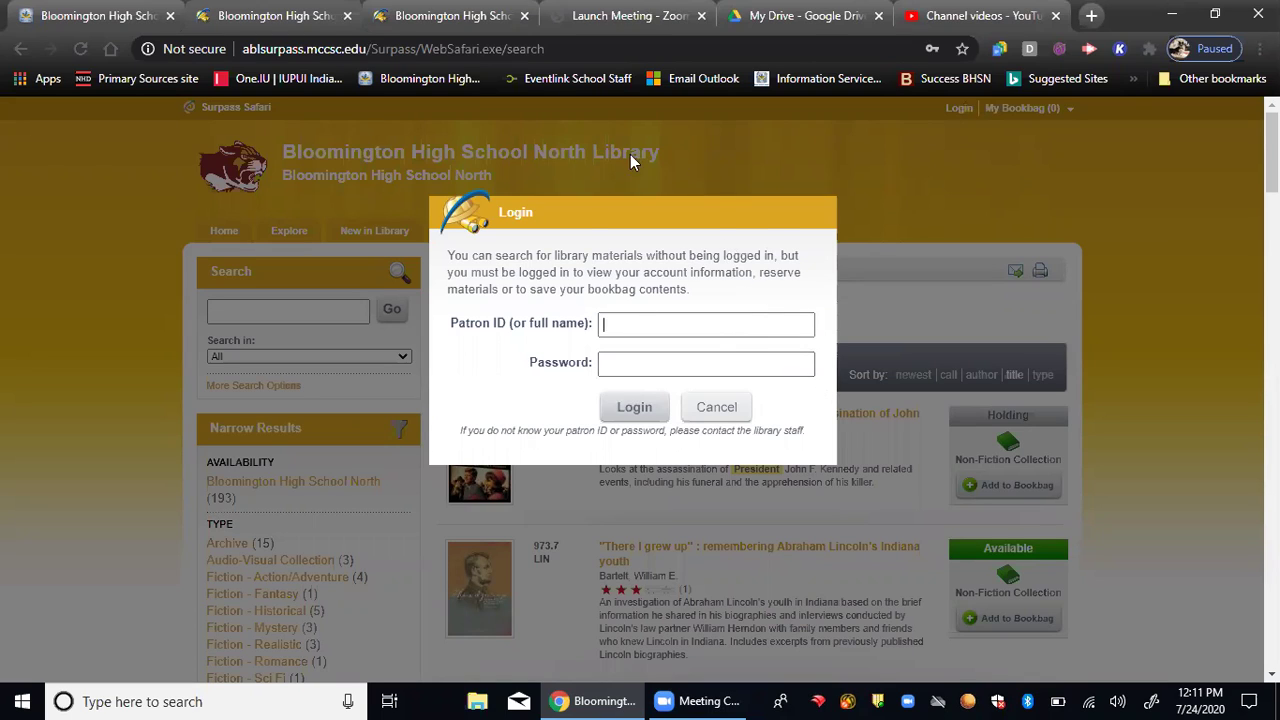
left_click(445, 22)
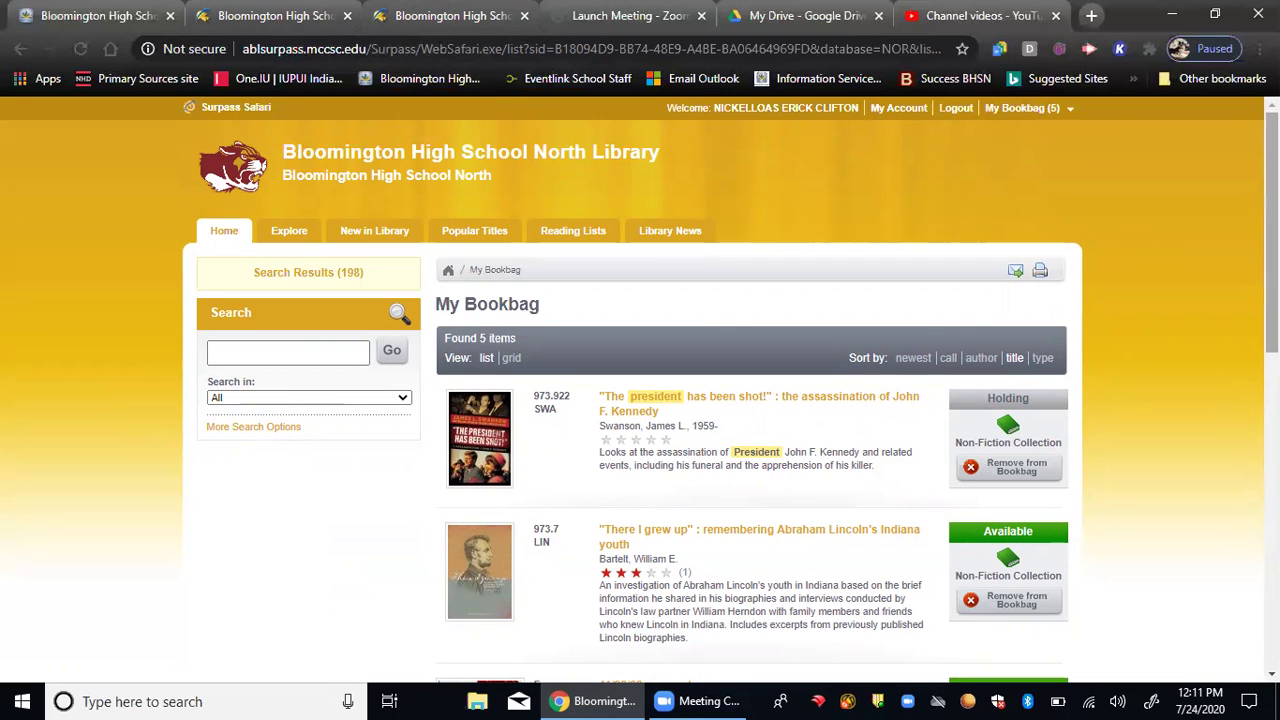
Step: Go to the Home tab and scroll the signed-in library home page, then back up
scroll(640, 390, "down", 2)
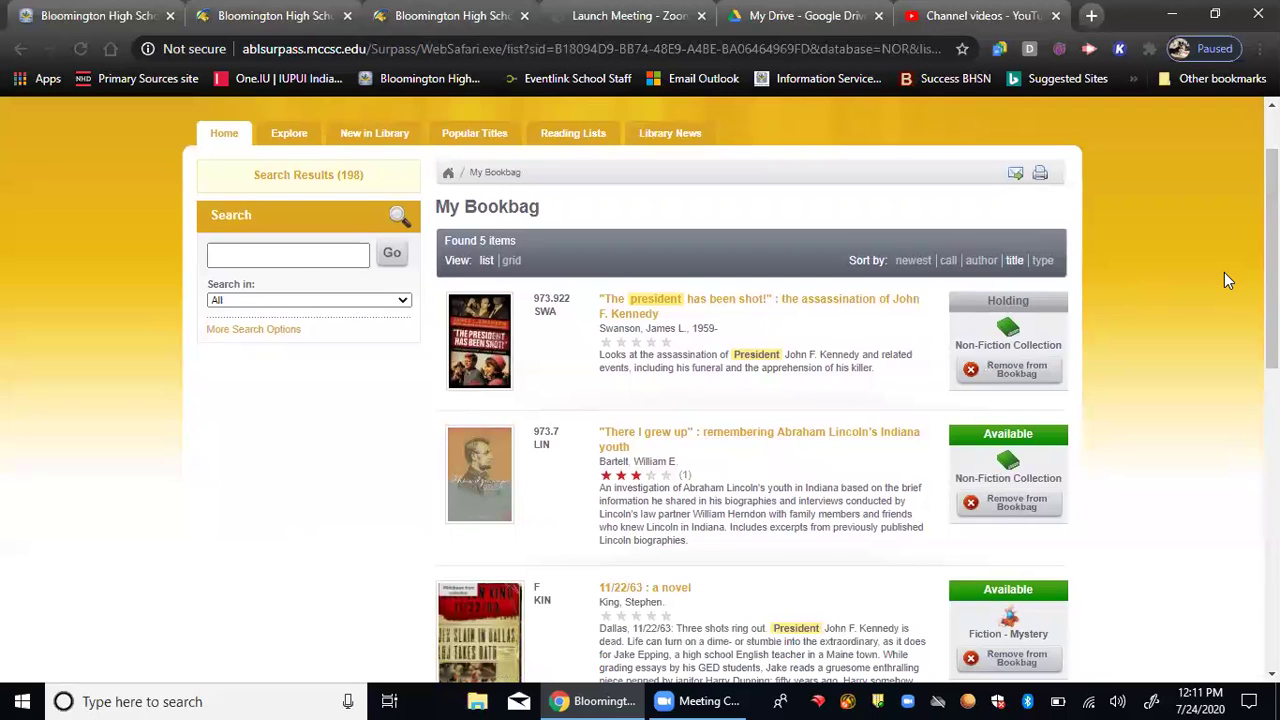
left_click(232, 136)
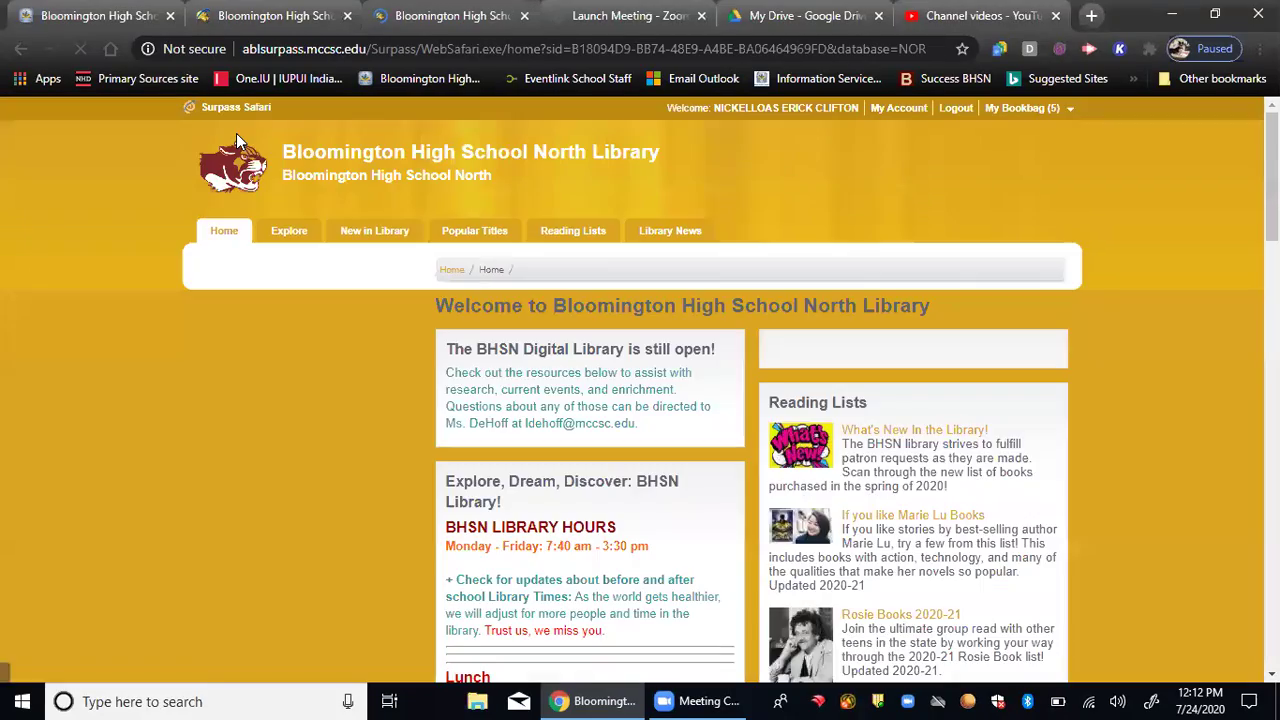
scroll(323, 340, "down", 10)
scroll(328, 343, "up", 4)
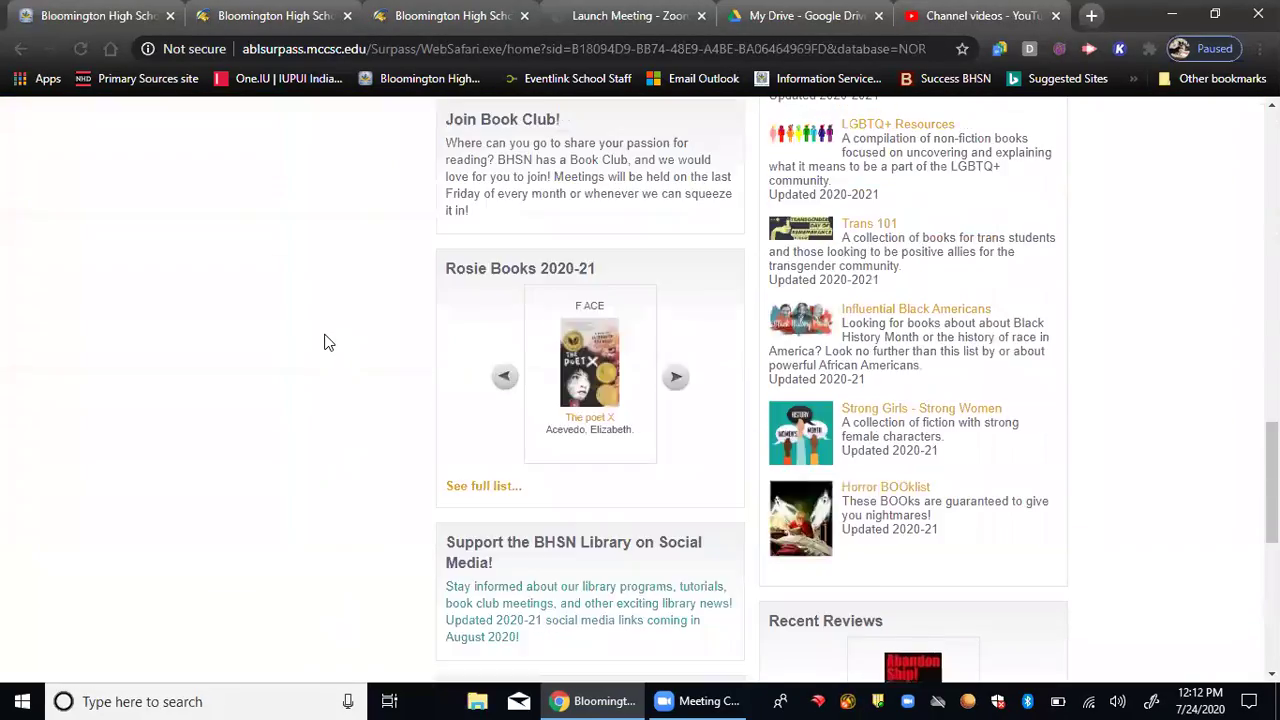
scroll(328, 343, "up", 7)
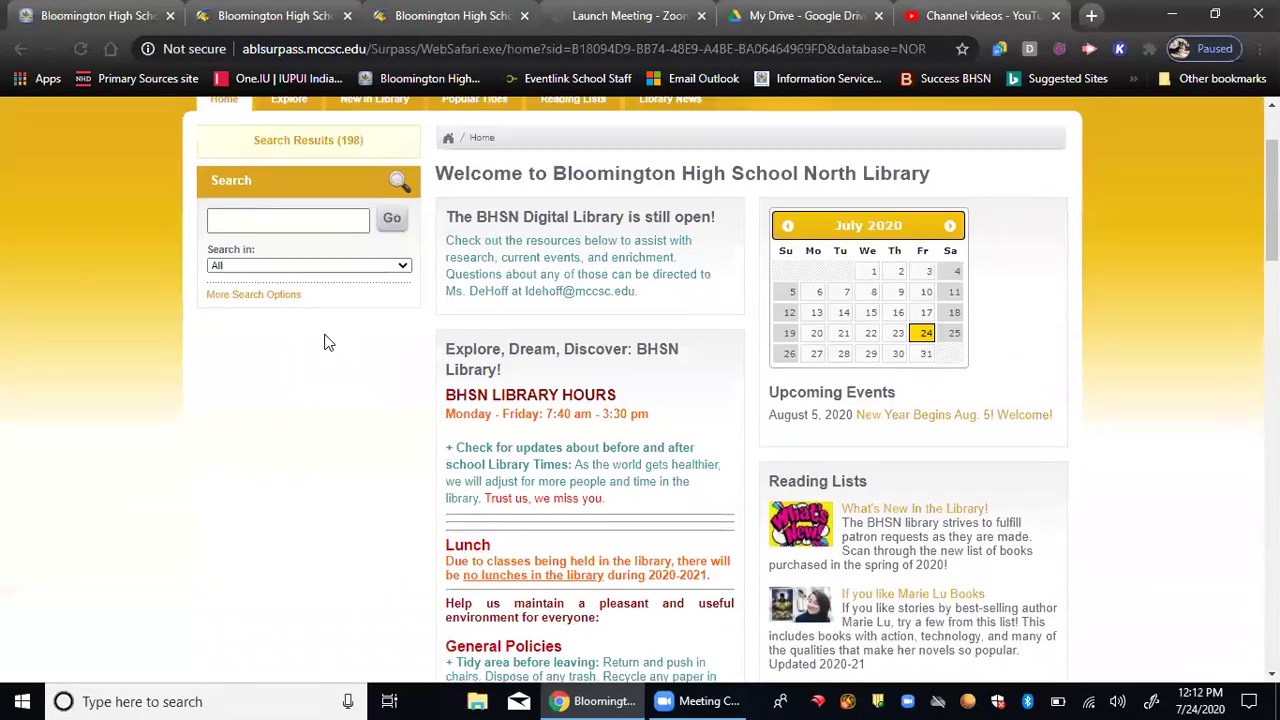
left_click(344, 237)
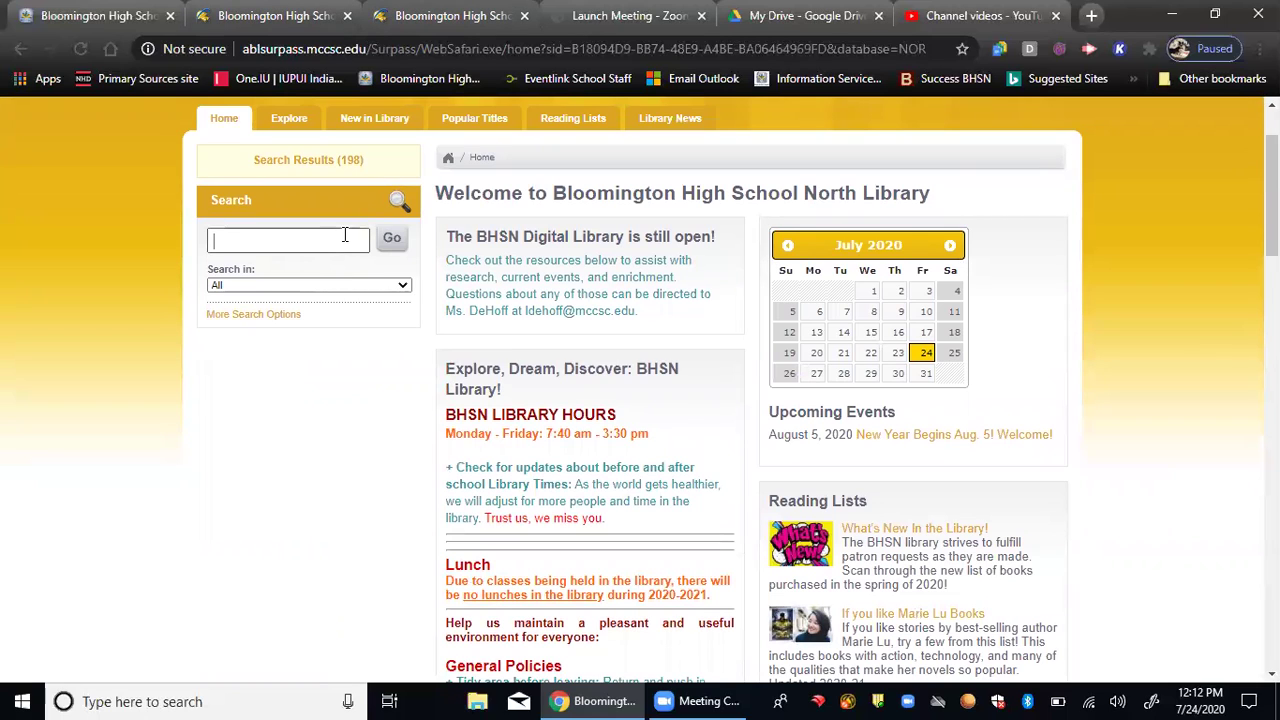
type("presiden")
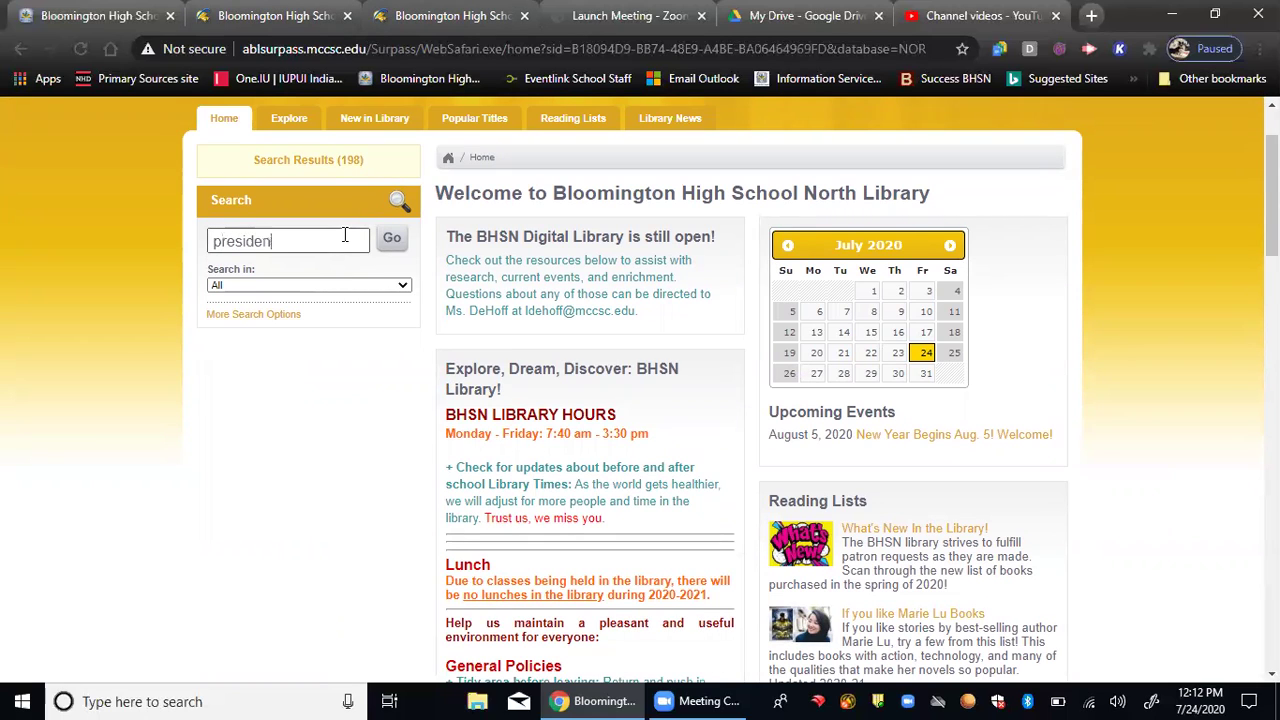
type("ts")
key("Return")
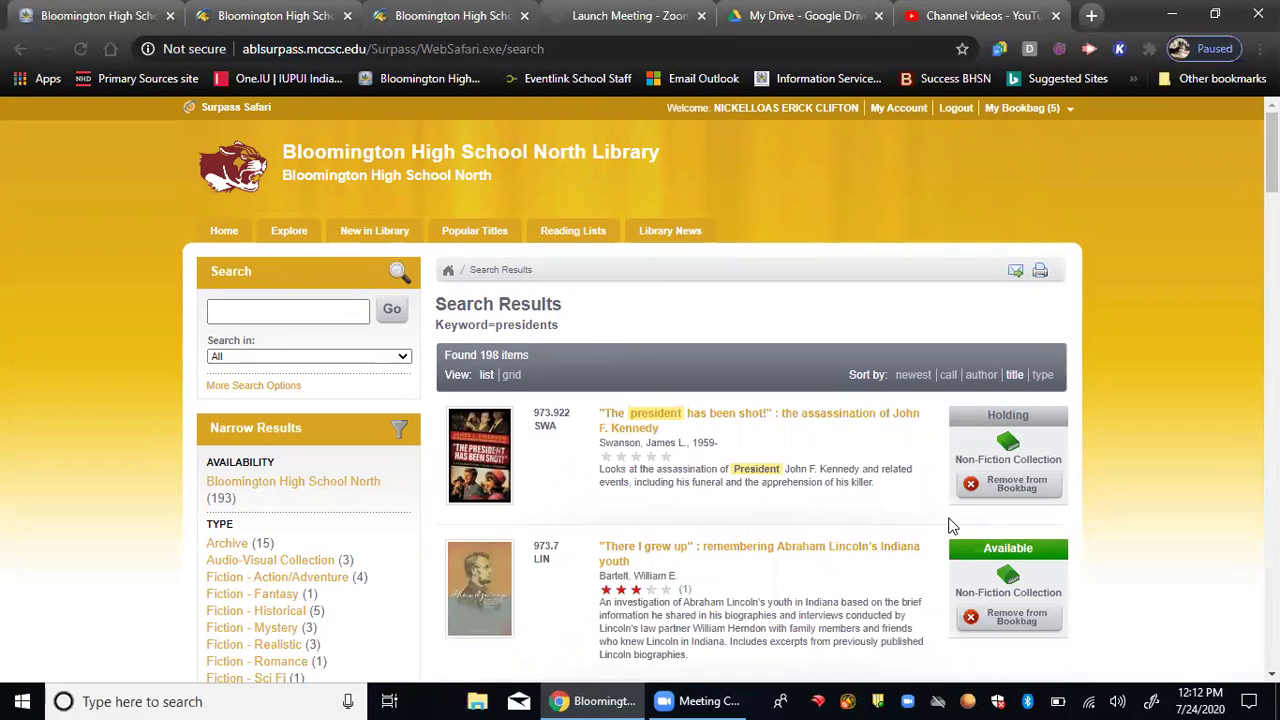
scroll(951, 527, "down", 1)
scroll(951, 527, "down", 3)
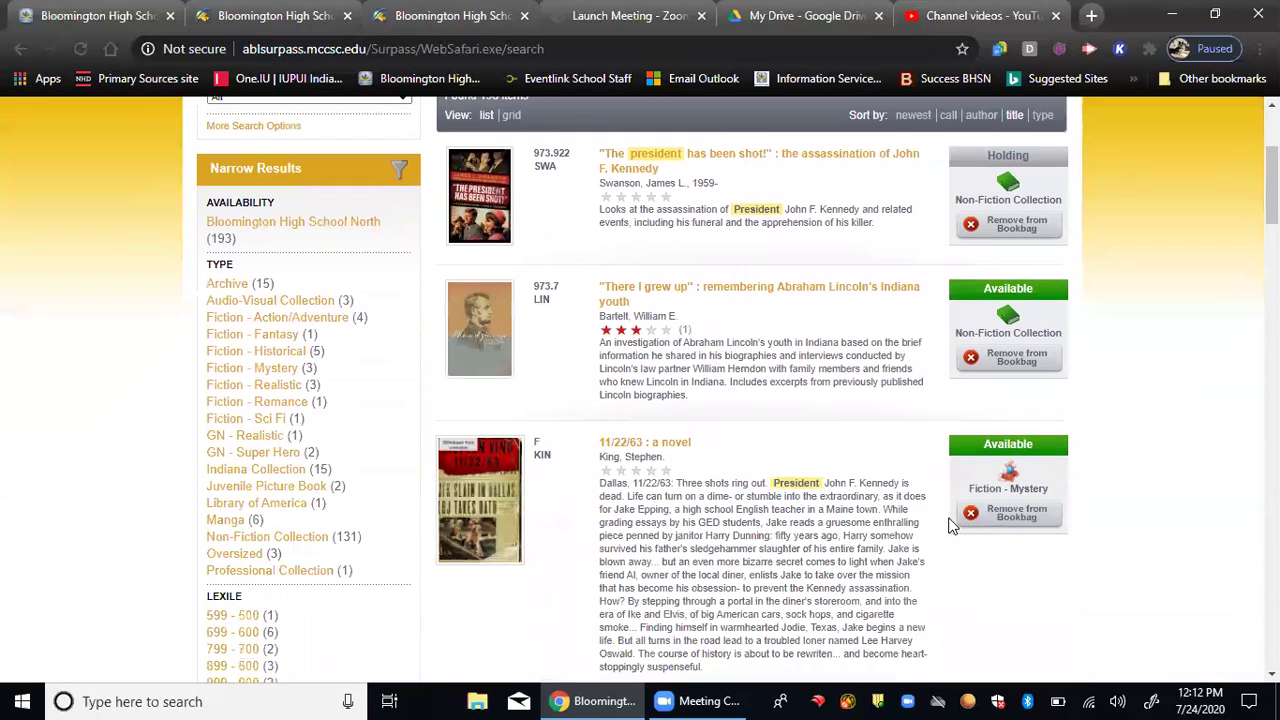
scroll(951, 527, "down", 2)
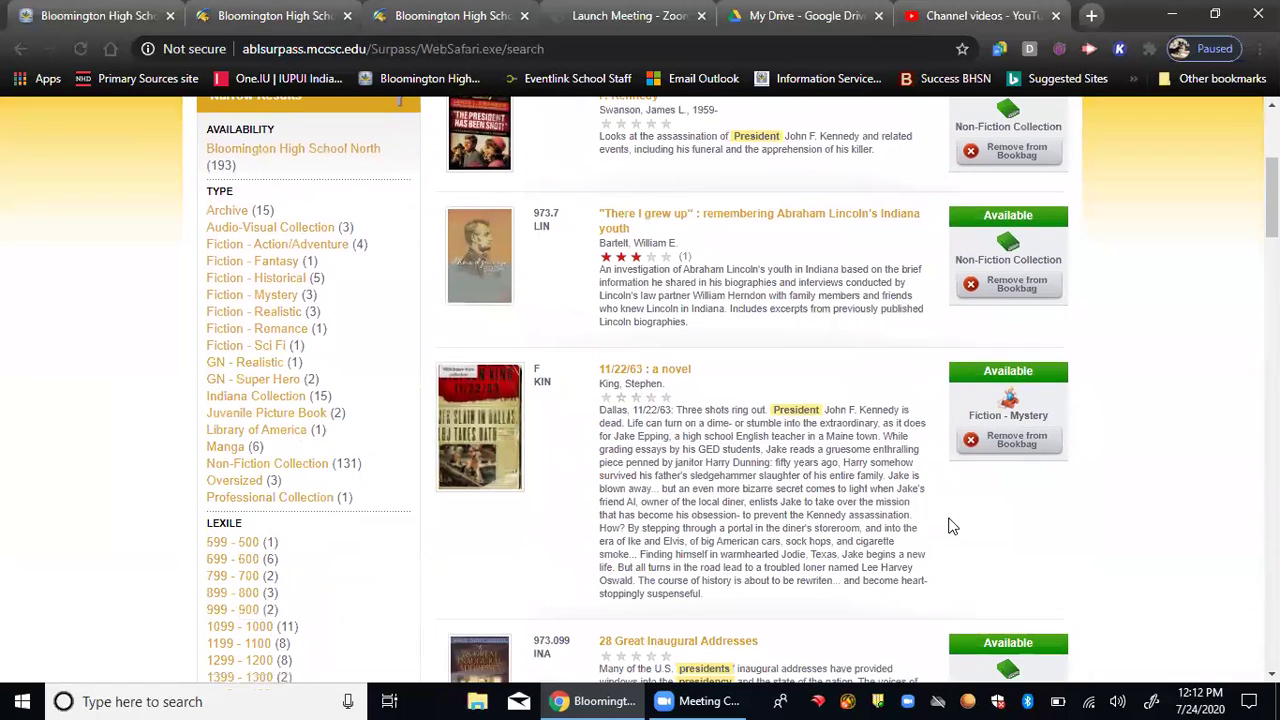
scroll(951, 527, "down", 3)
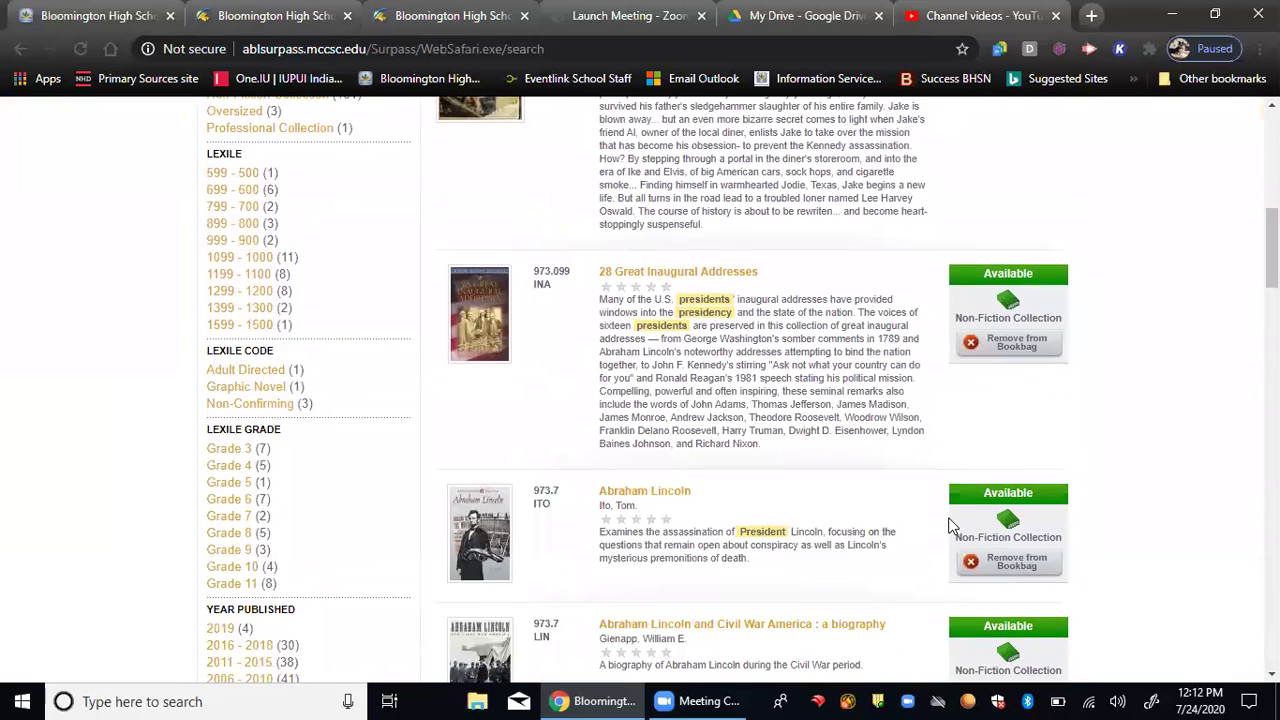
scroll(951, 527, "down", 1)
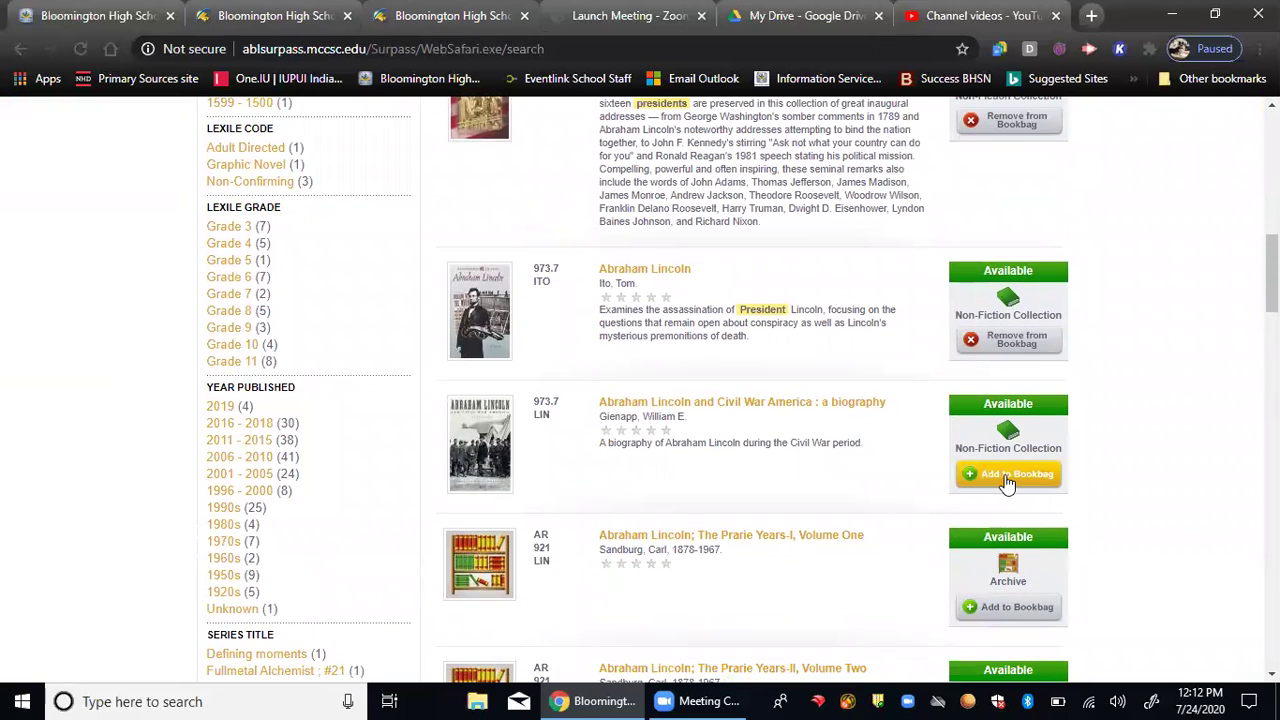
Step: Open 'Abraham Lincoln and Civil War America' and view its MARC, reviews, contents and profile tabs
left_click(472, 436)
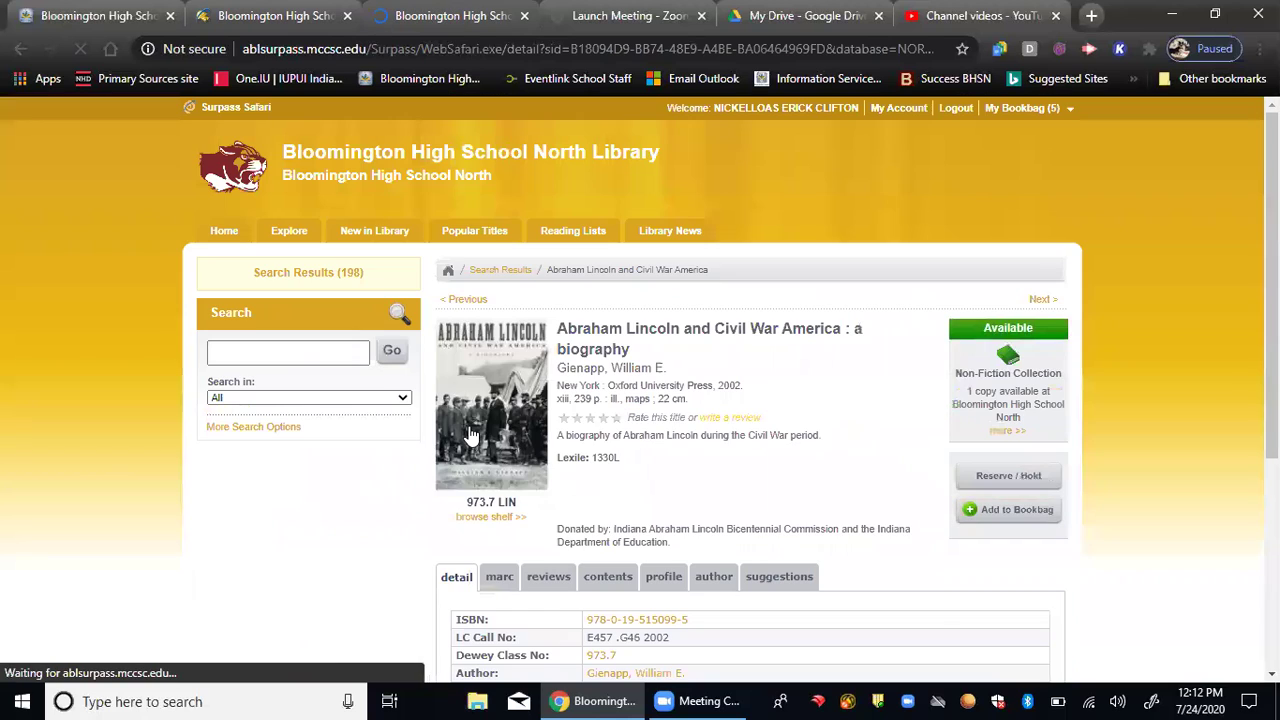
scroll(660, 453, "down", 1)
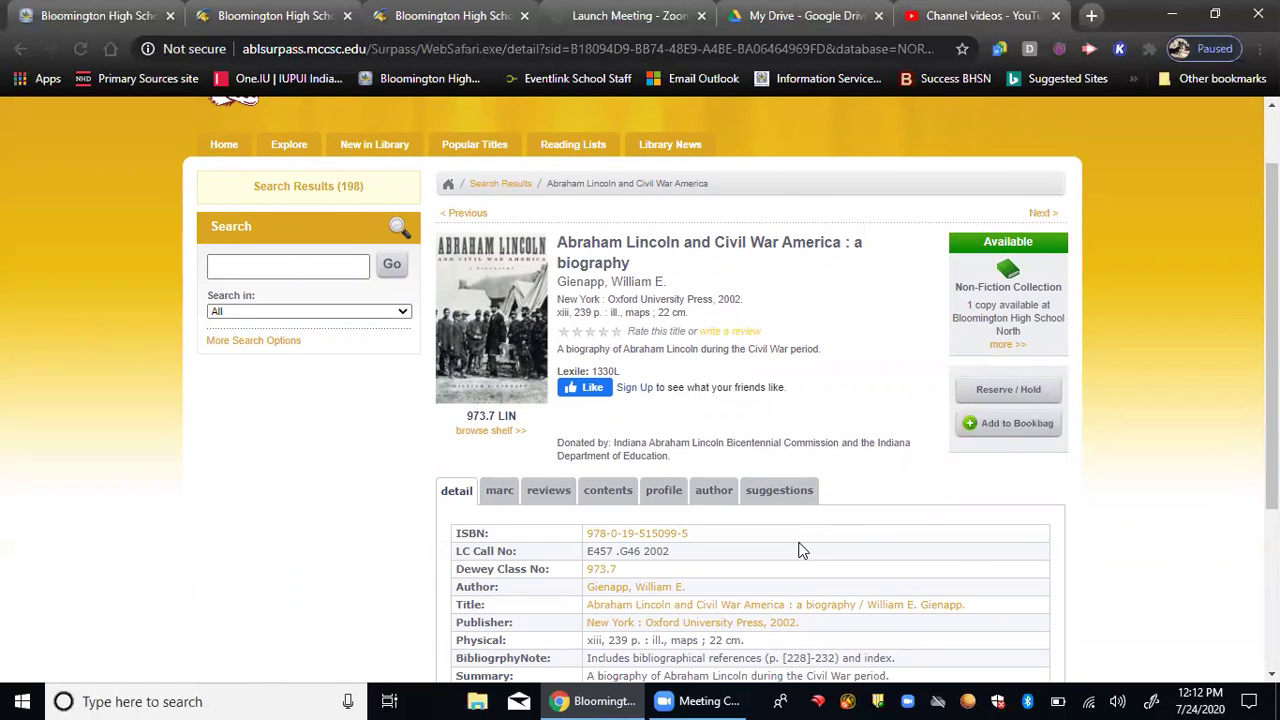
scroll(800, 550, "down", 3)
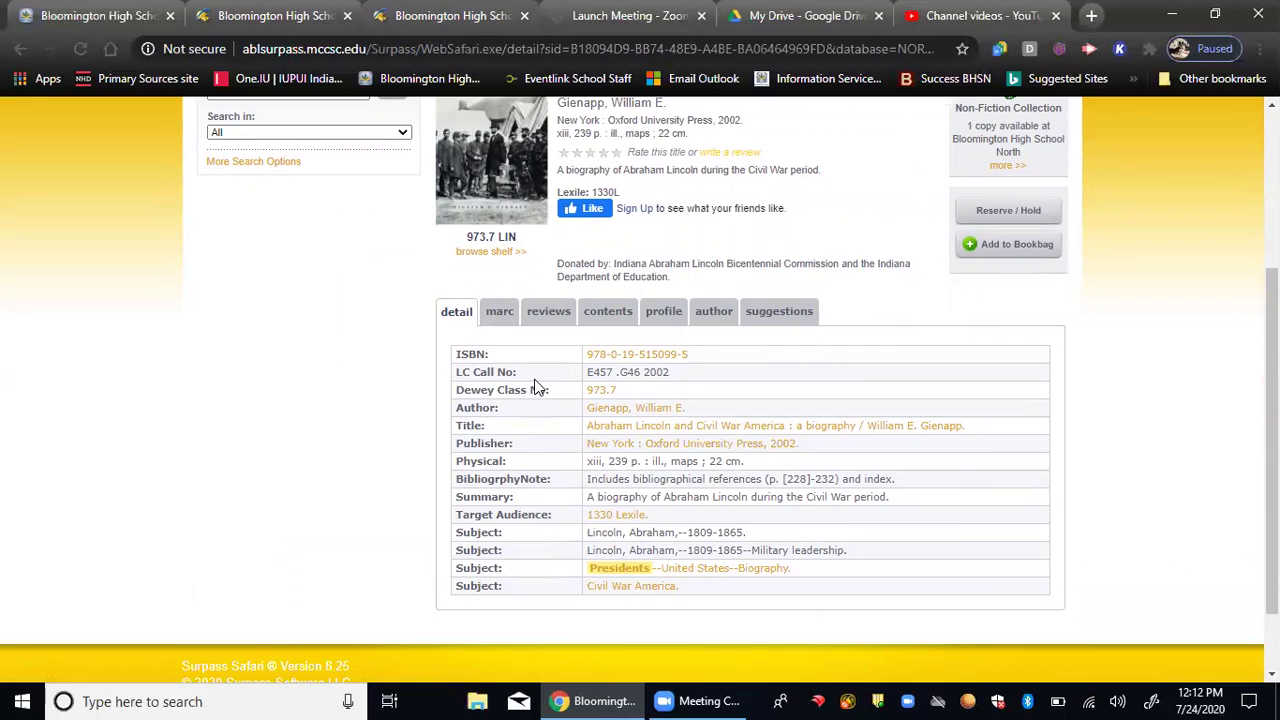
left_click(502, 311)
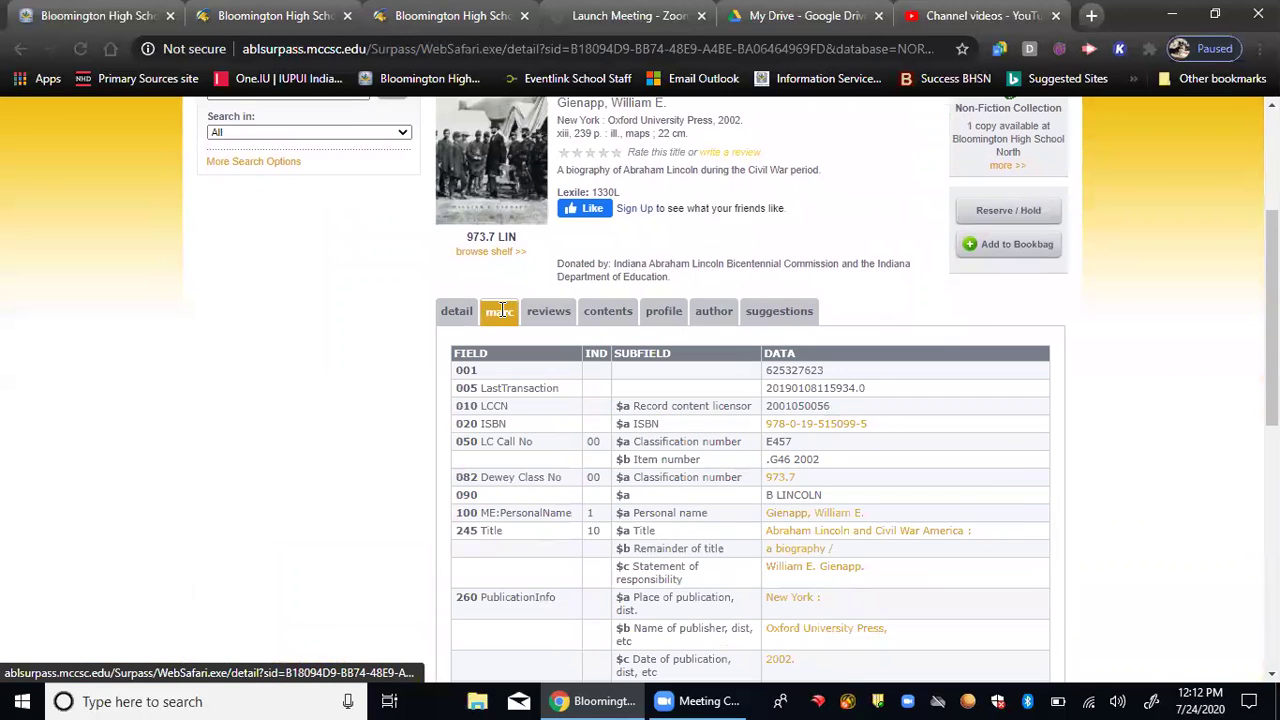
left_click(558, 312)
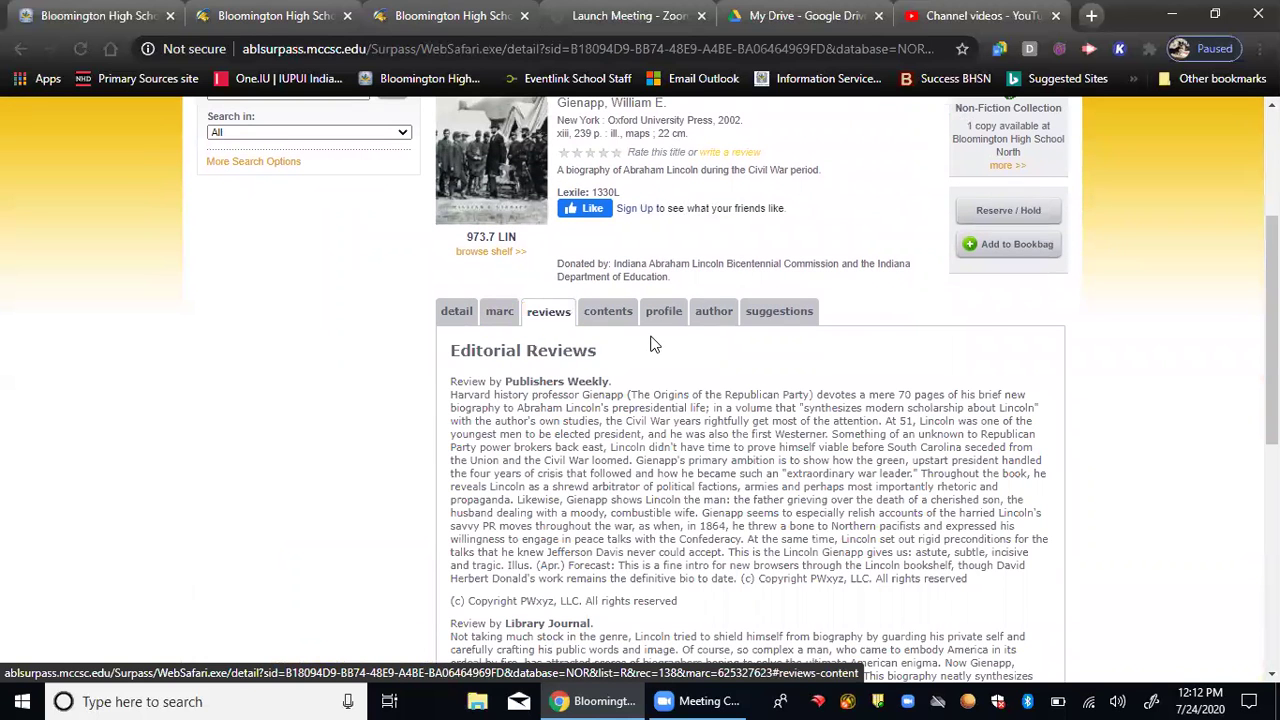
left_click(615, 316)
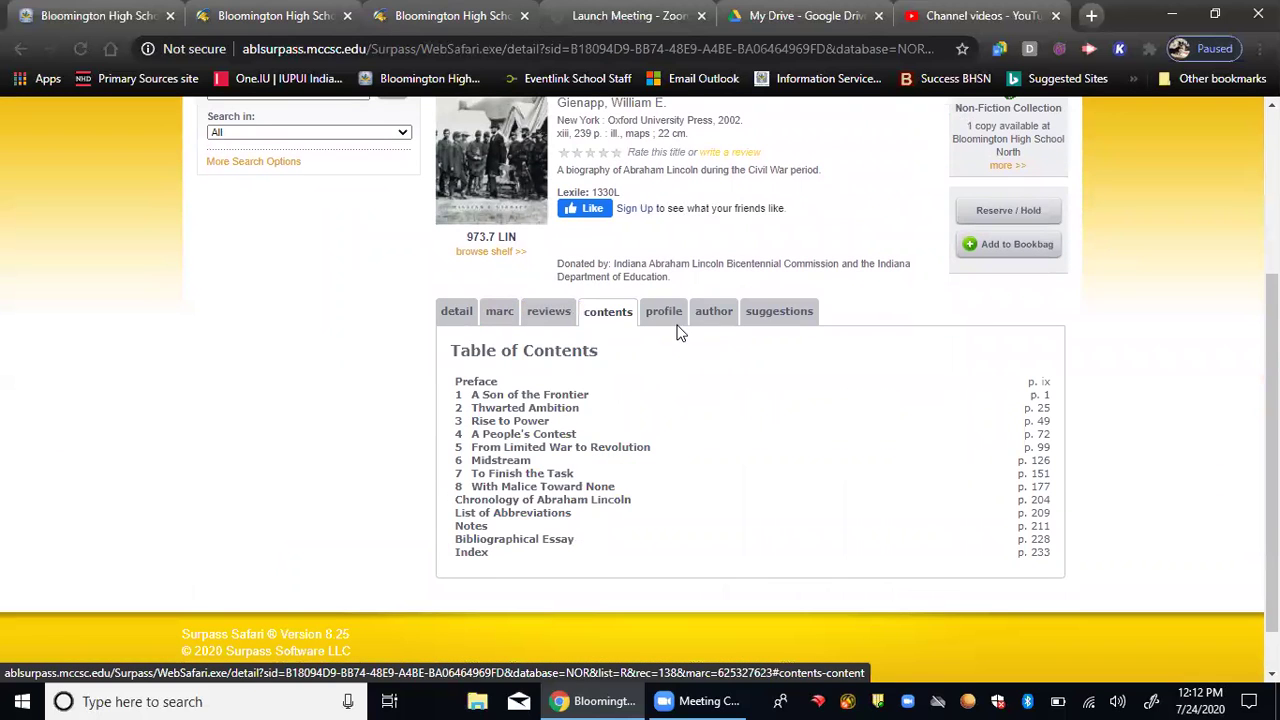
left_click(671, 322)
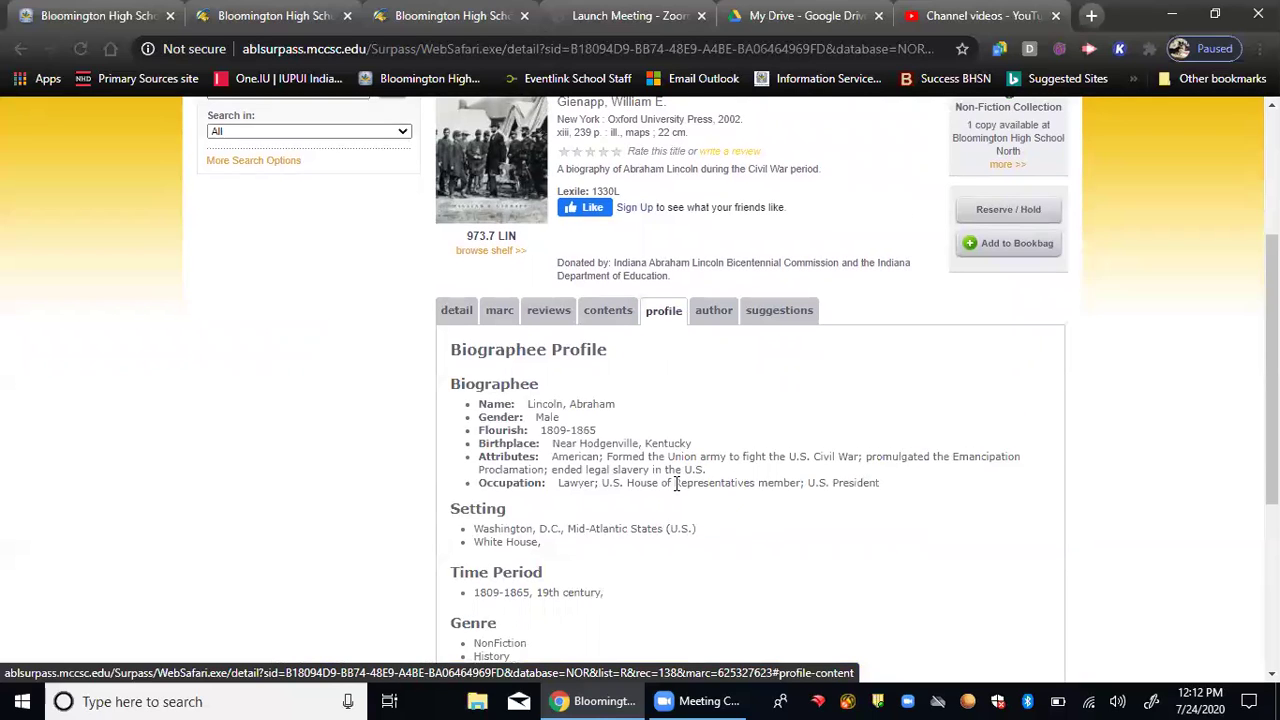
scroll(675, 484, "down", 2)
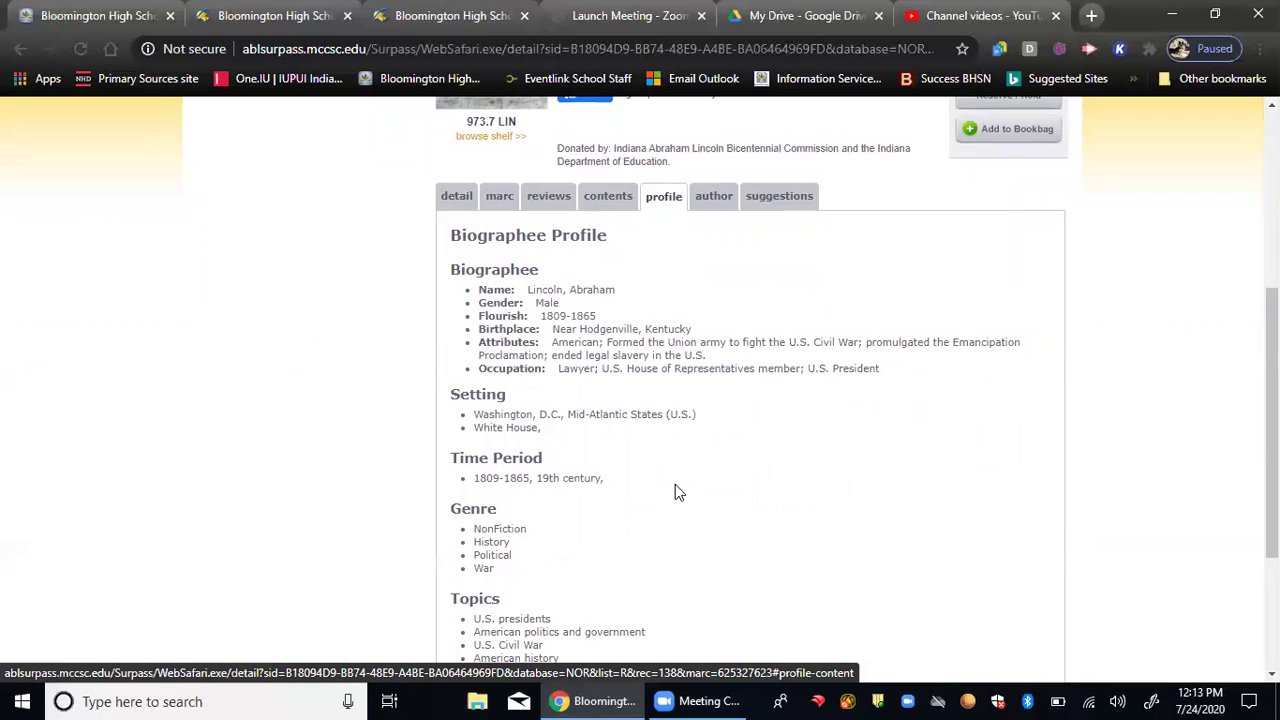
scroll(675, 491, "down", 1)
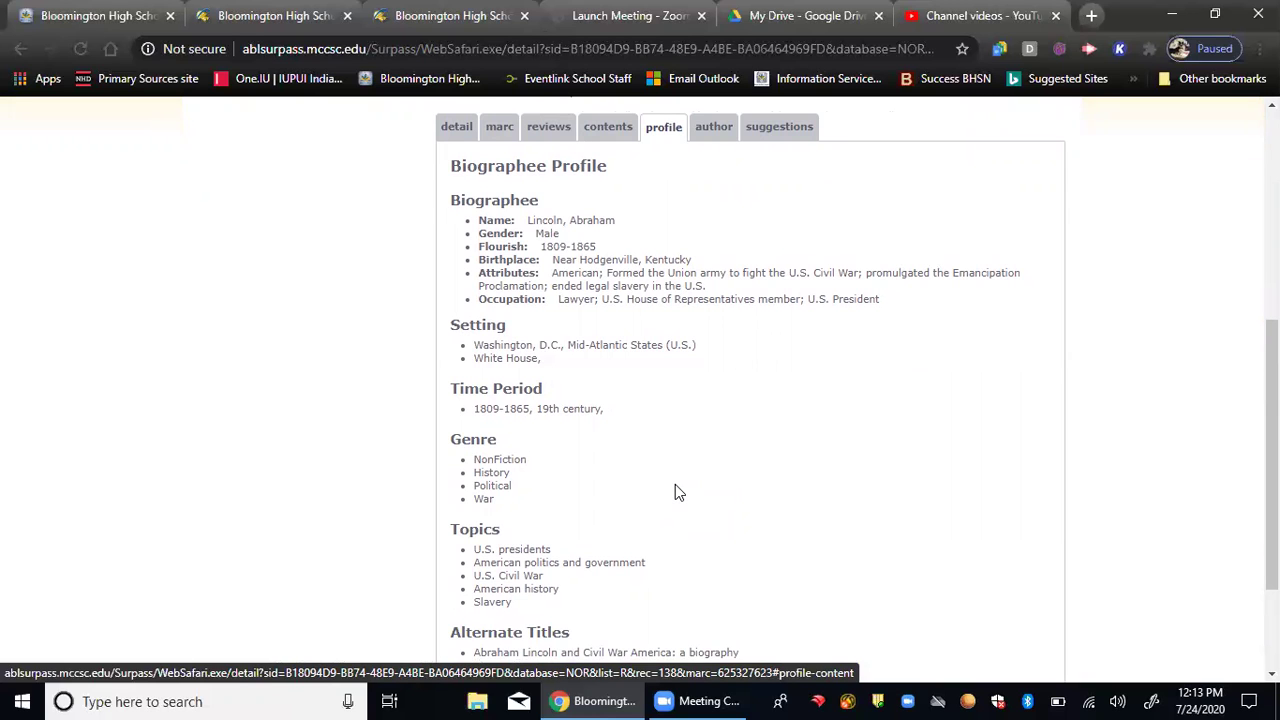
scroll(675, 484, "up", 1)
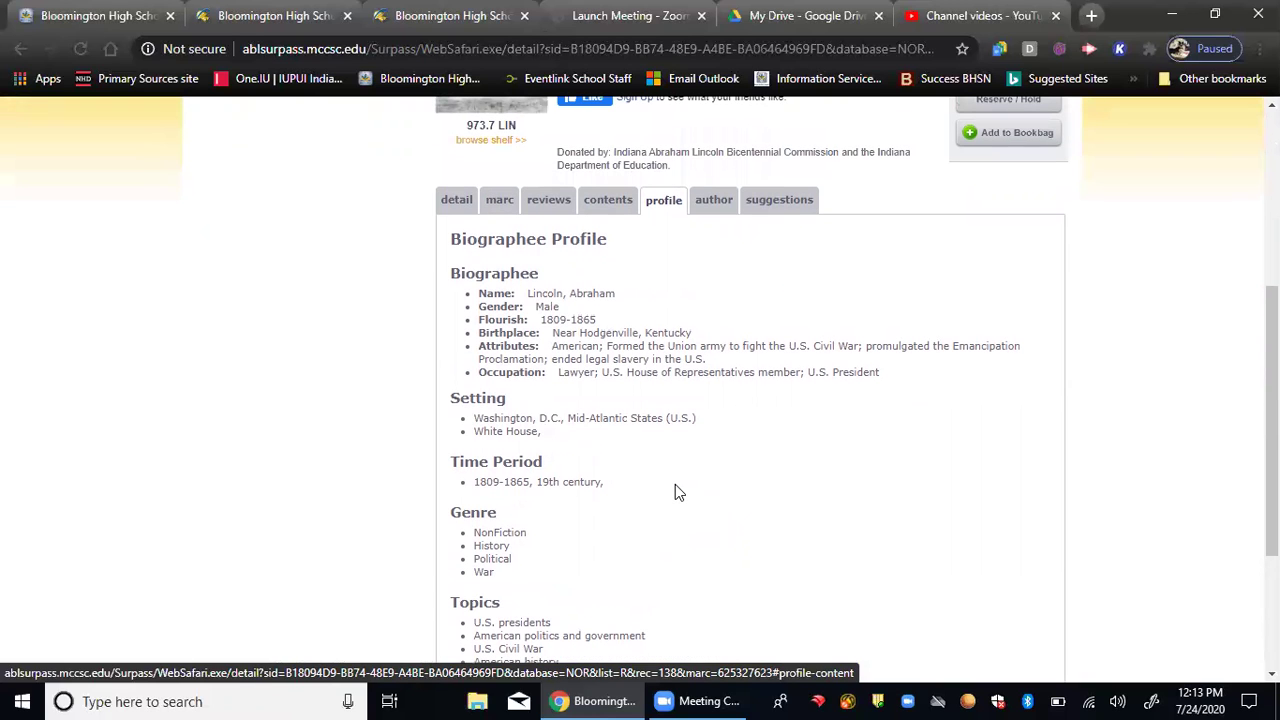
Step: Check the author and suggestions tabs, add the biography to the bookbag, and return to Search Results (198)
left_click(723, 211)
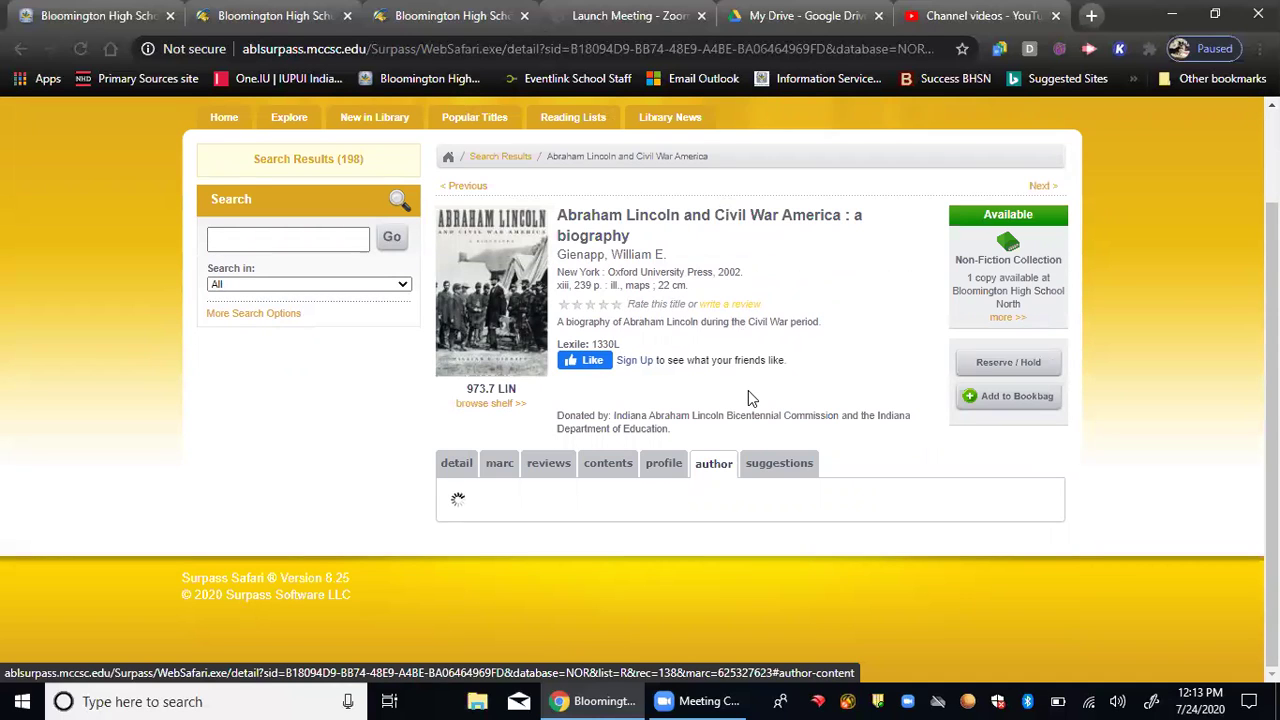
scroll(783, 466, "down", 1)
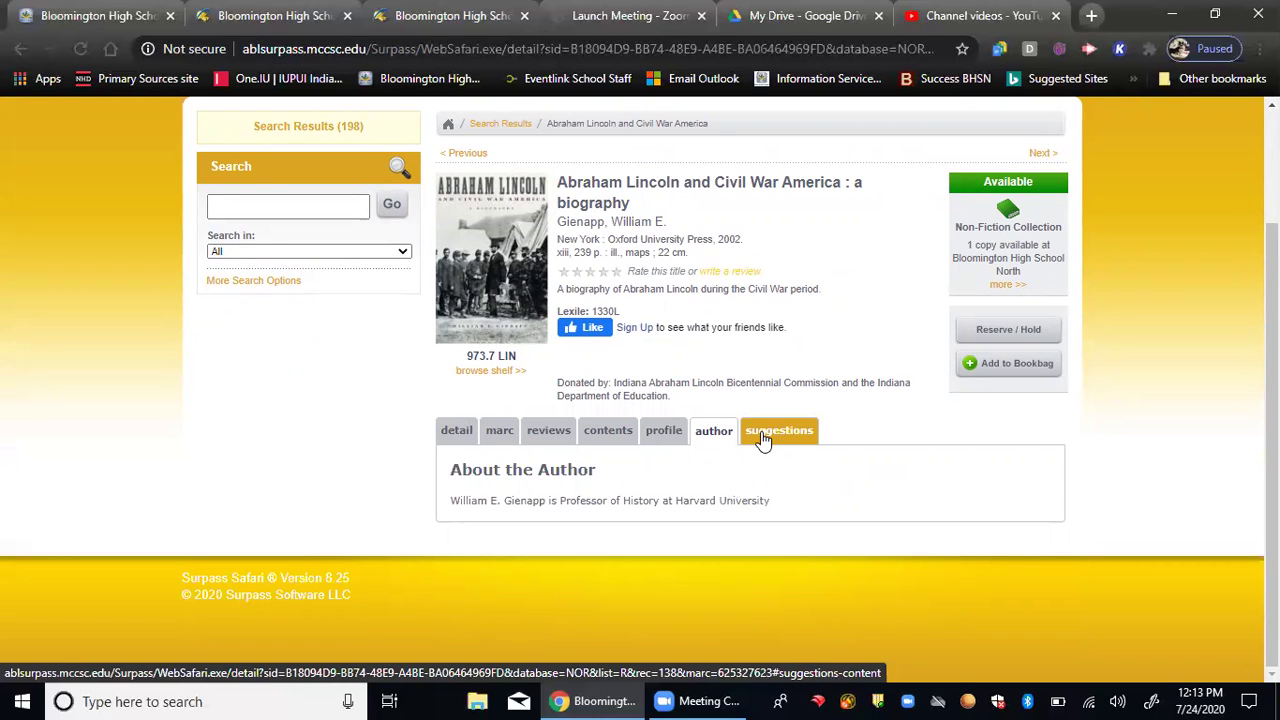
left_click(761, 431)
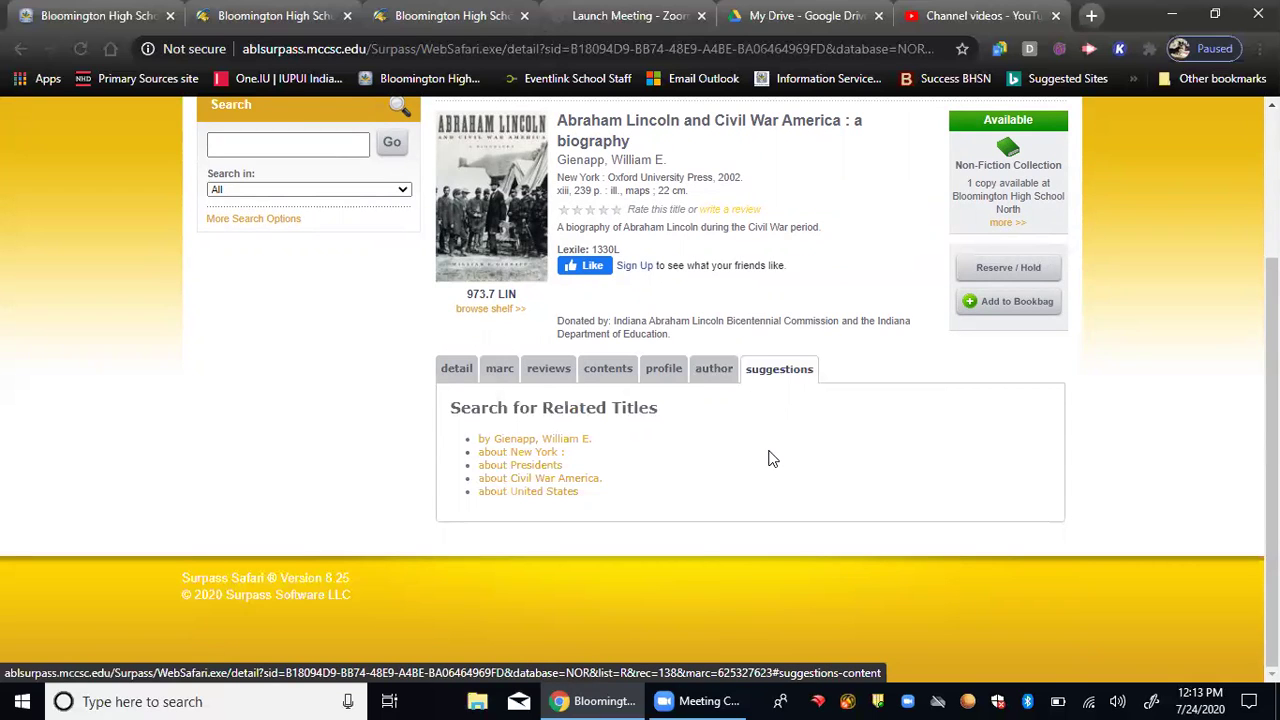
scroll(770, 458, "up", 1)
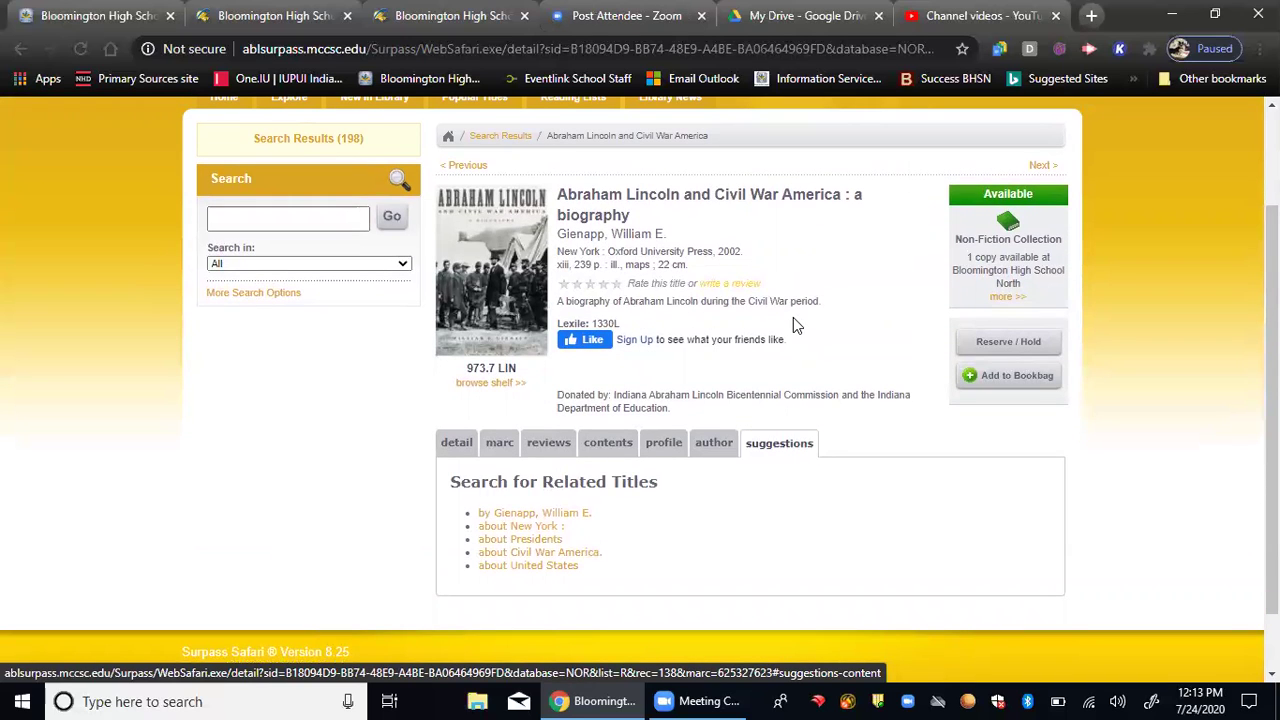
scroll(793, 318, "up", 1)
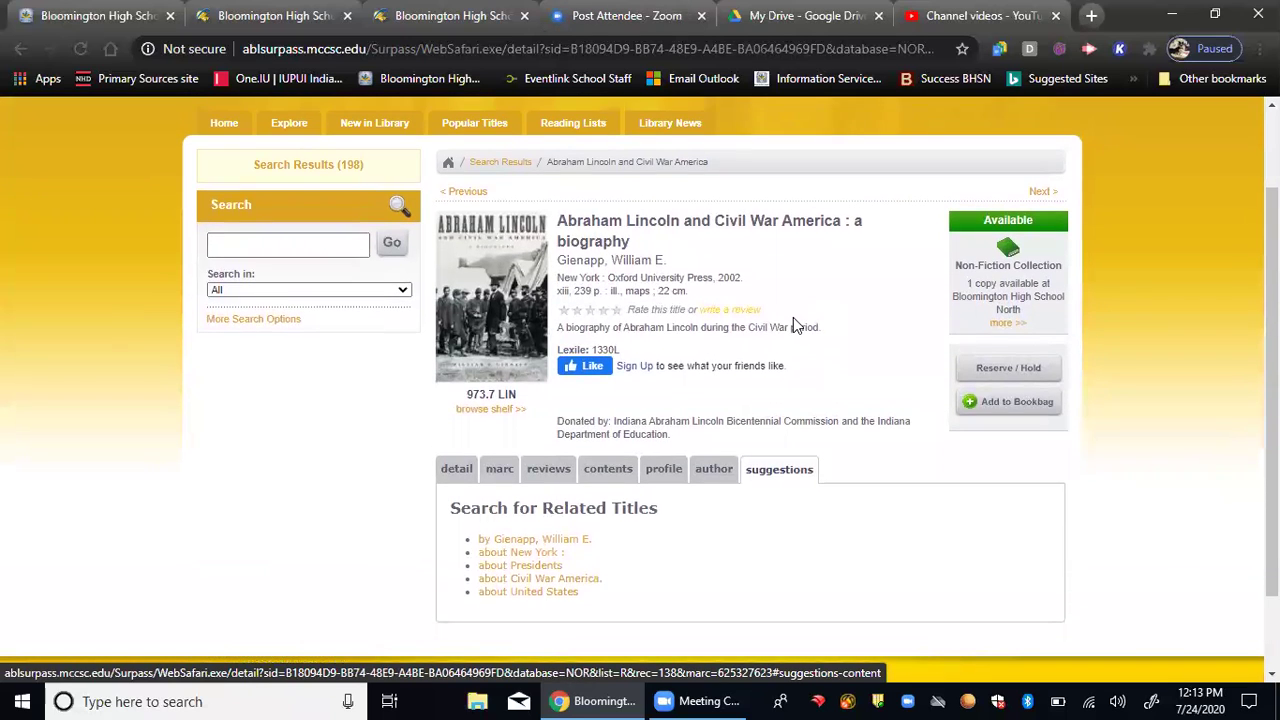
left_click(1008, 405)
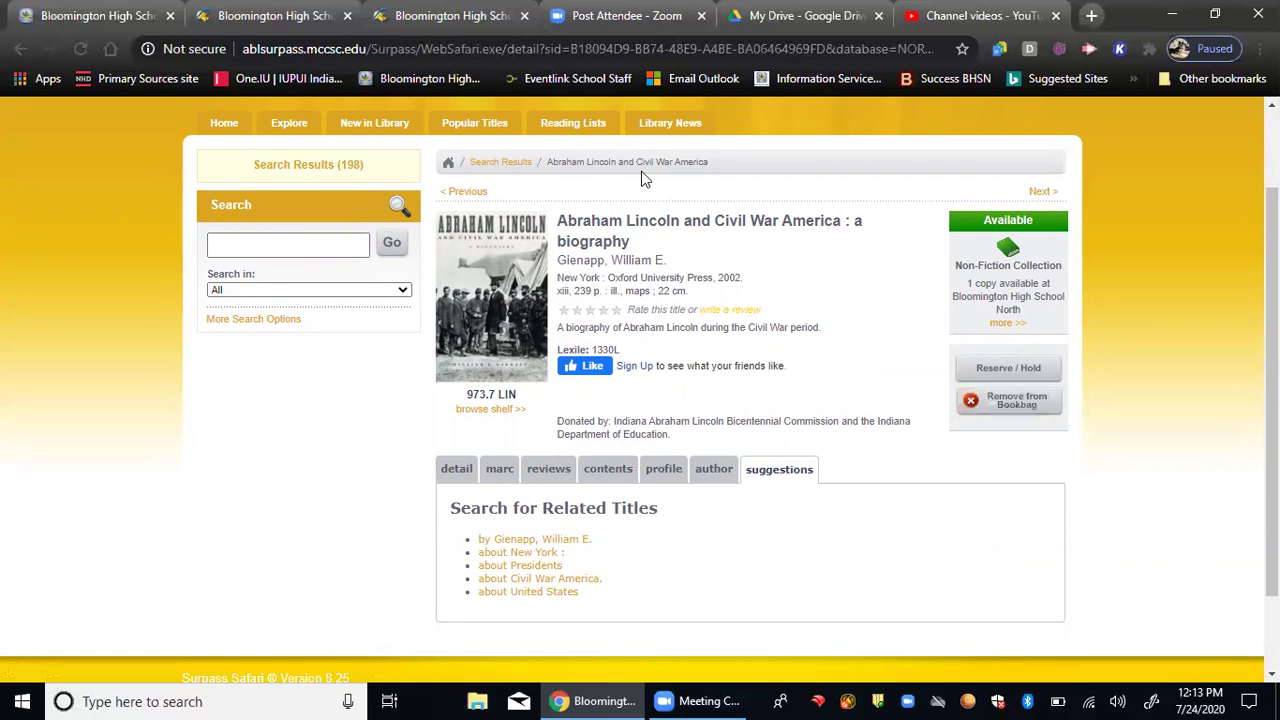
left_click(323, 164)
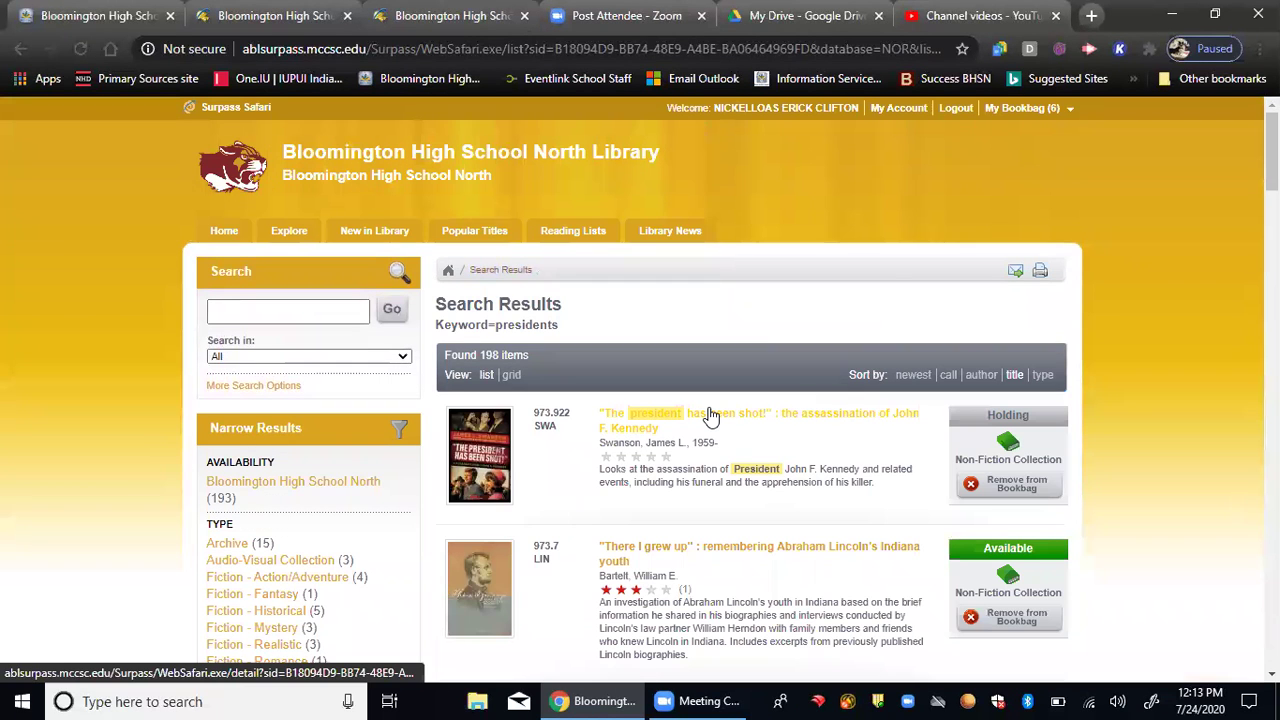
Step: Remove '28 Great Inaugural Addresses' from the bookbag
scroll(710, 415, "down", 4)
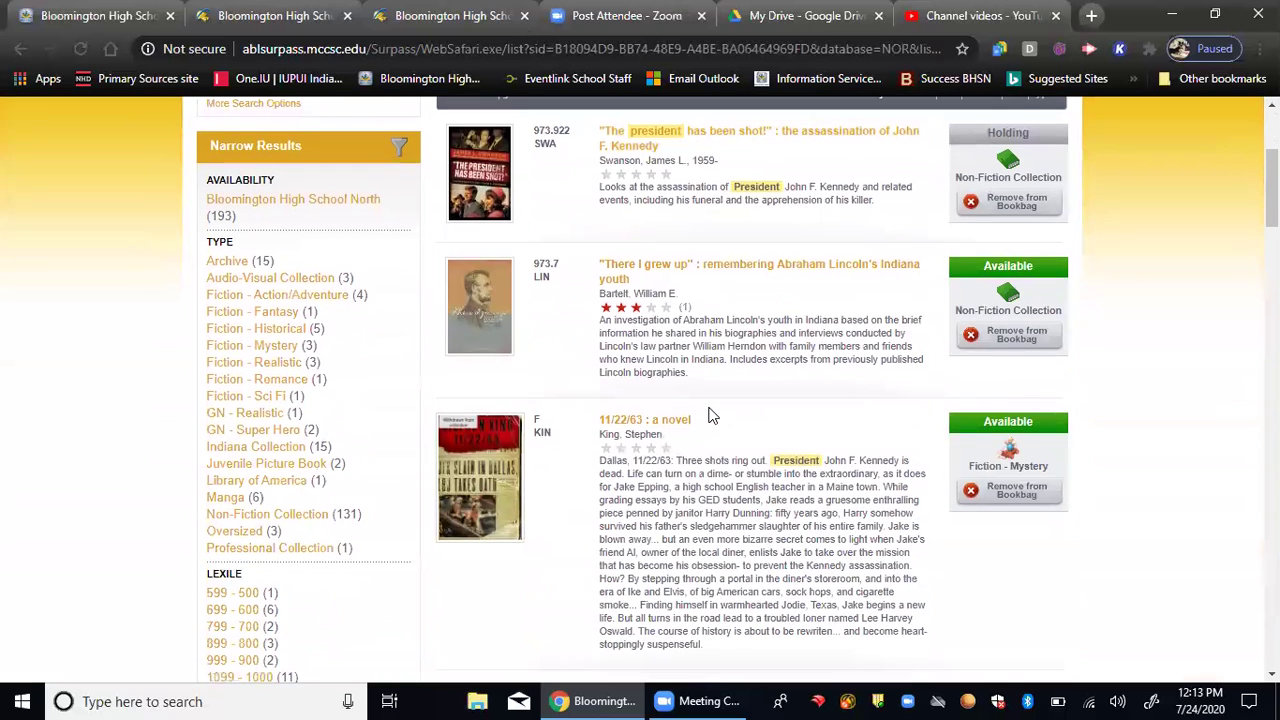
scroll(710, 405, "down", 2)
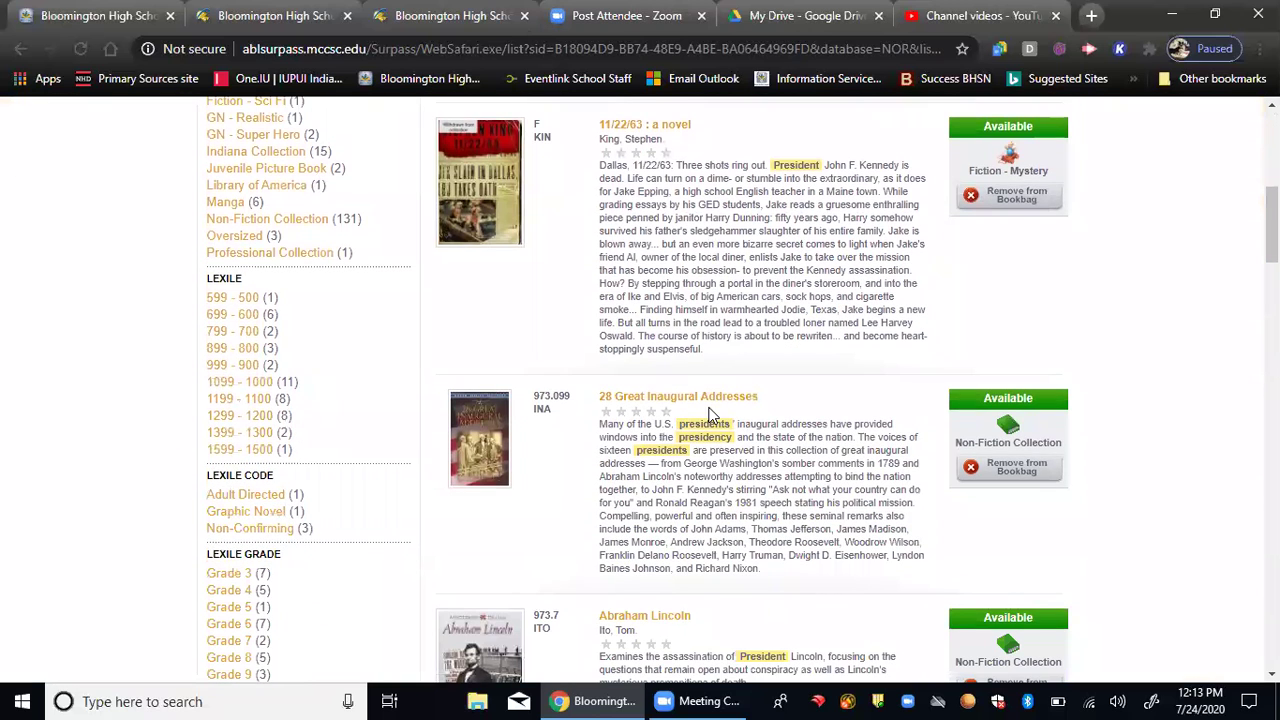
left_click(978, 474)
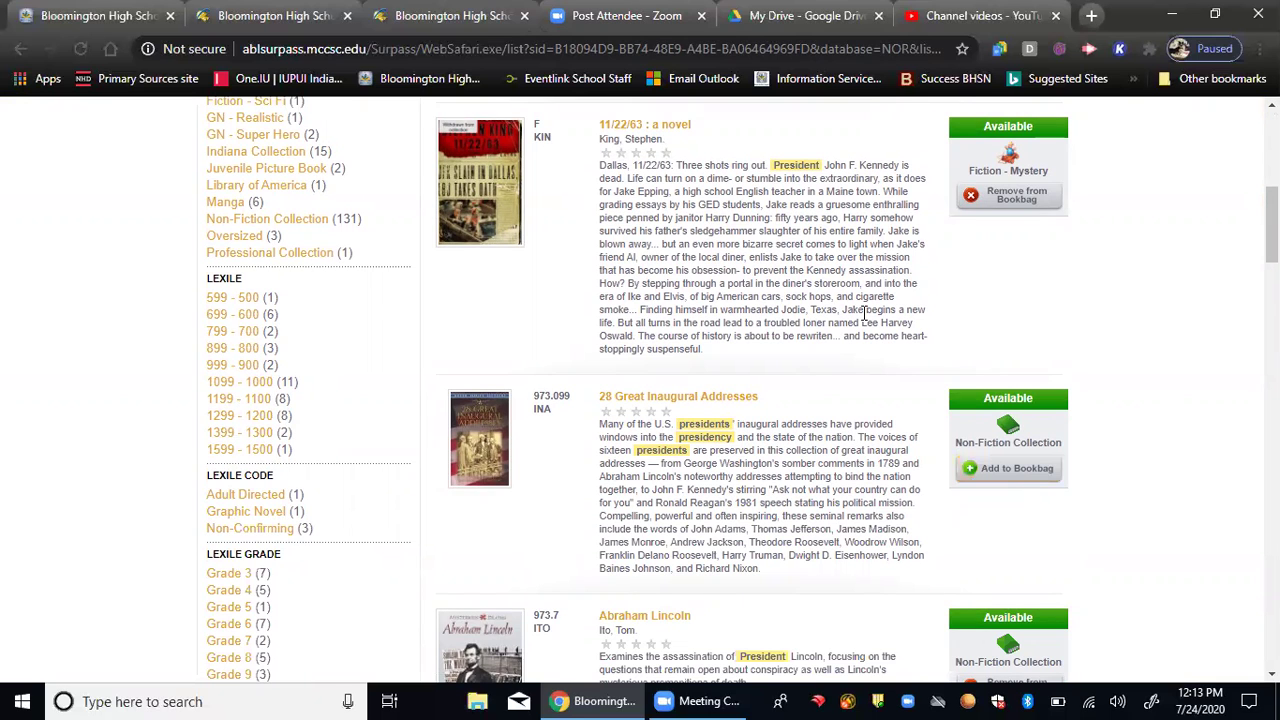
scroll(865, 313, "up", 6)
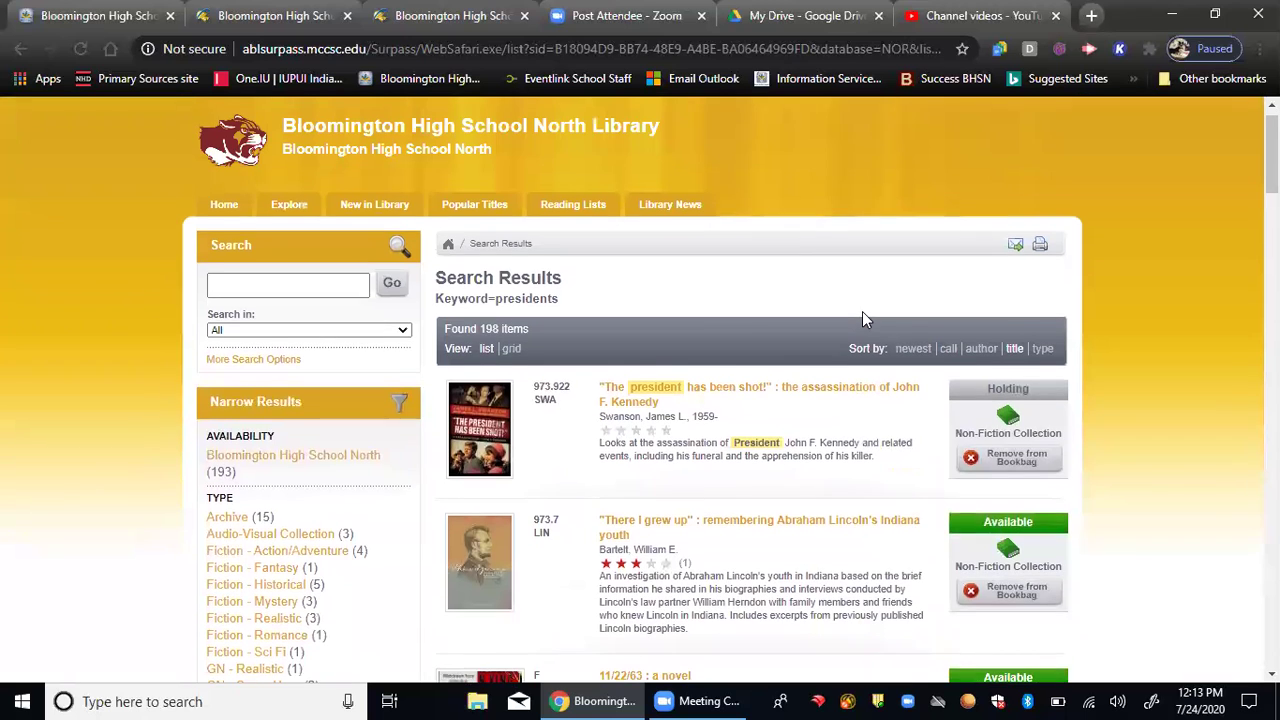
scroll(862, 311, "up", 1)
Step: Show the bookbag and open the record for 'There I grew up' about Lincoln's Indiana youth
mouse_move(1025, 112)
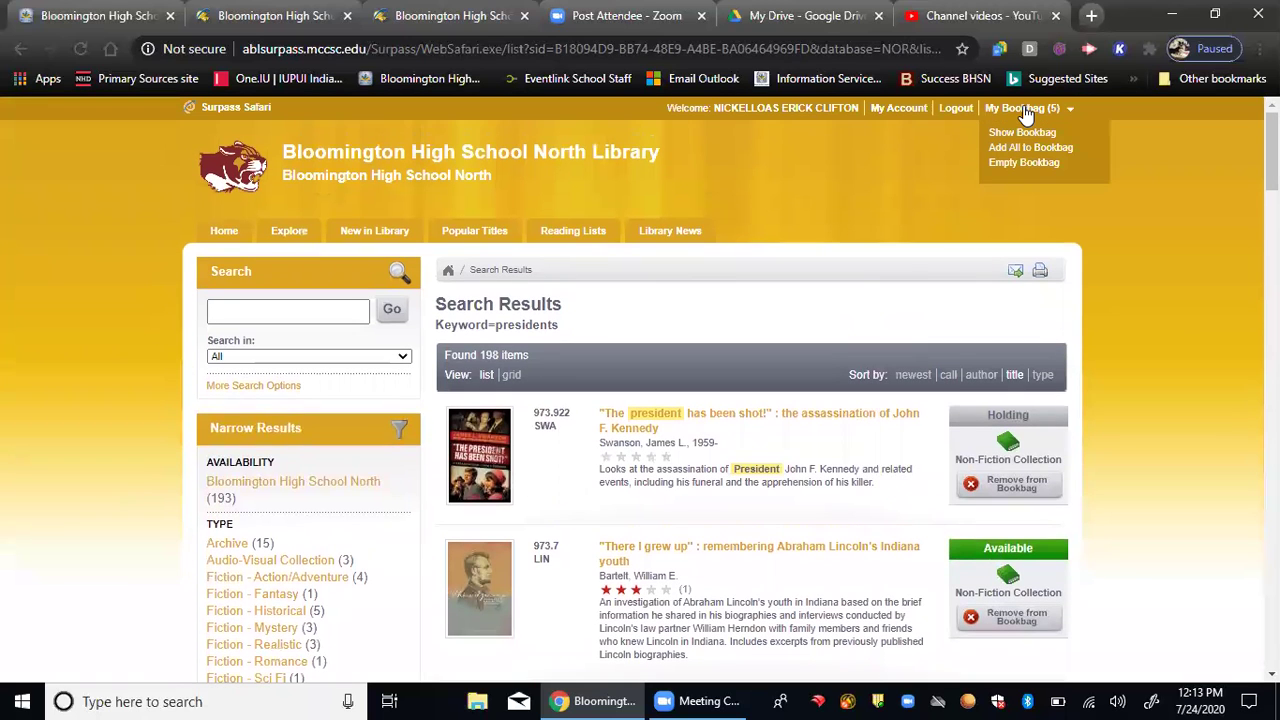
left_click(1024, 134)
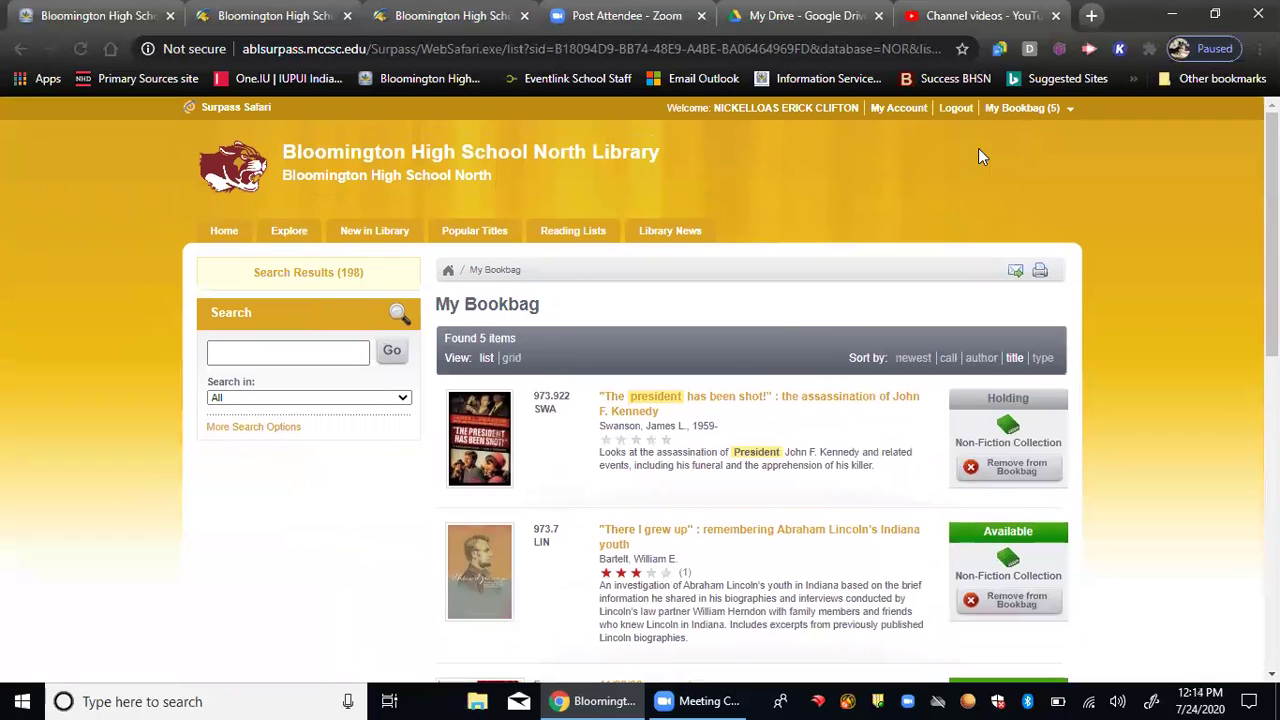
scroll(740, 413, "down", 2)
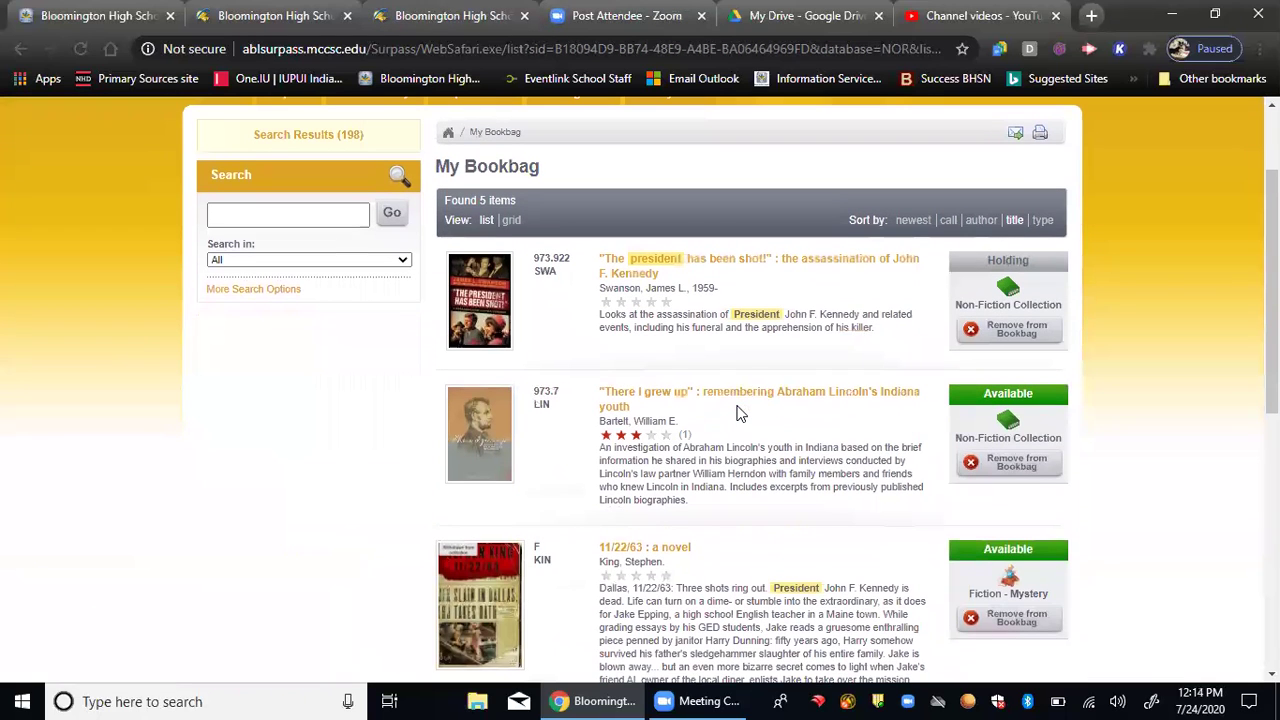
scroll(740, 413, "down", 3)
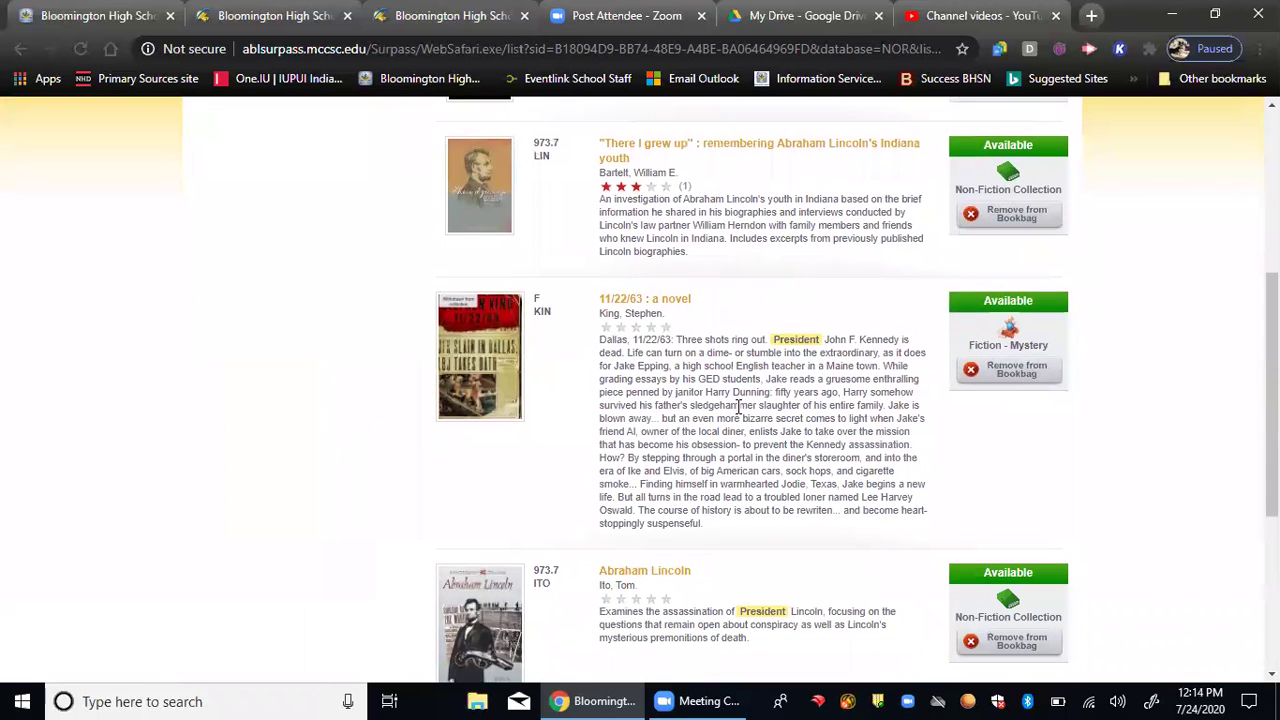
scroll(740, 406, "up", 1)
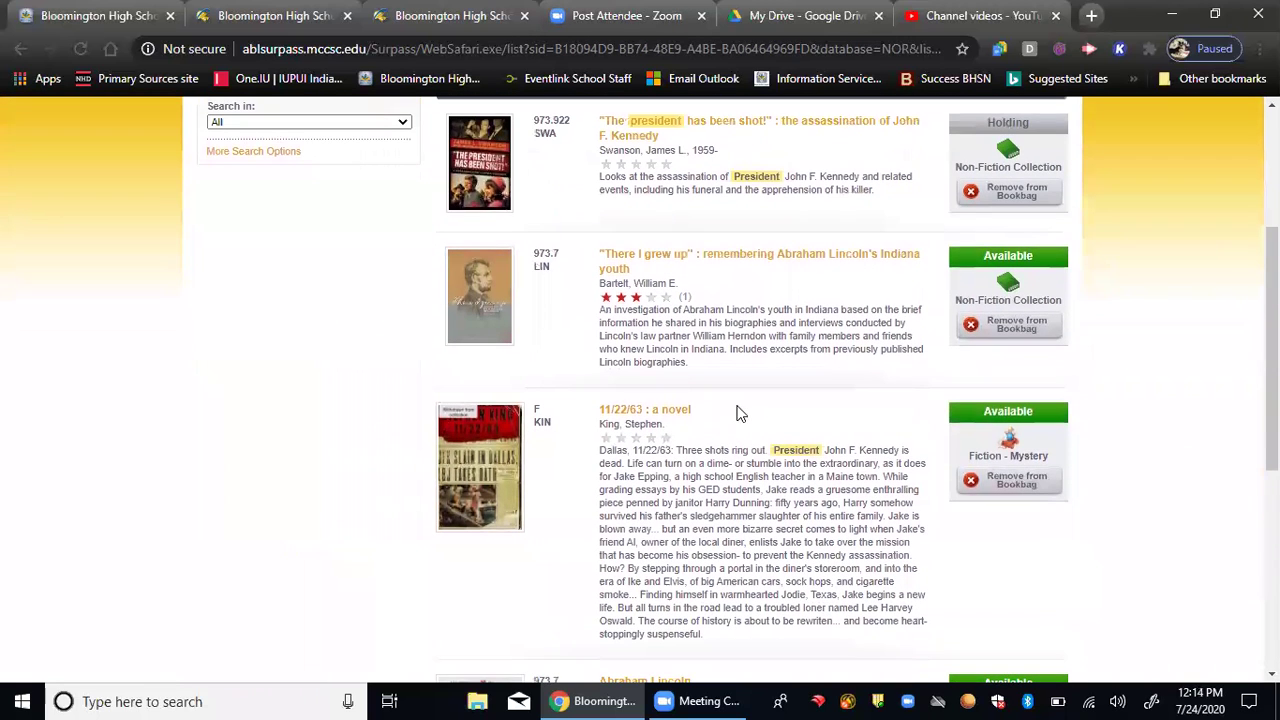
left_click(487, 315)
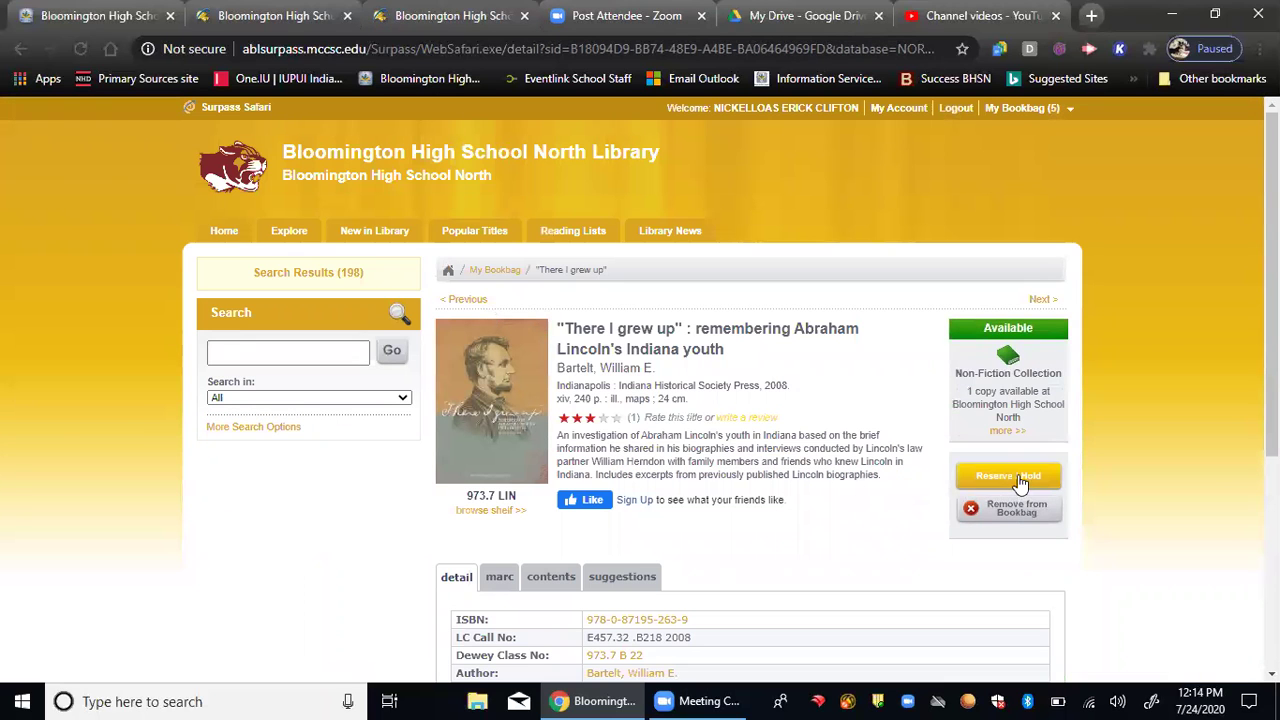
Step: Reserve 'There I grew up' for 07/24/2020 and acknowledge the five-day pickup notice
left_click(1021, 477)
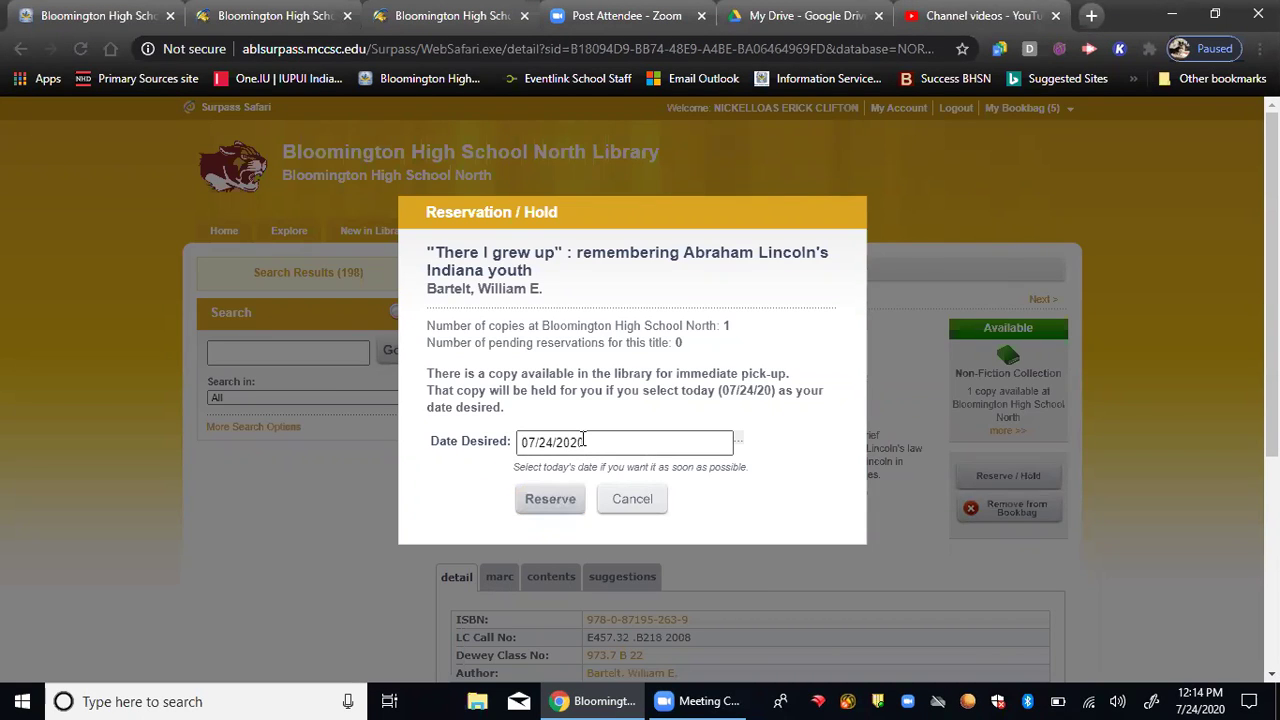
left_click(562, 500)
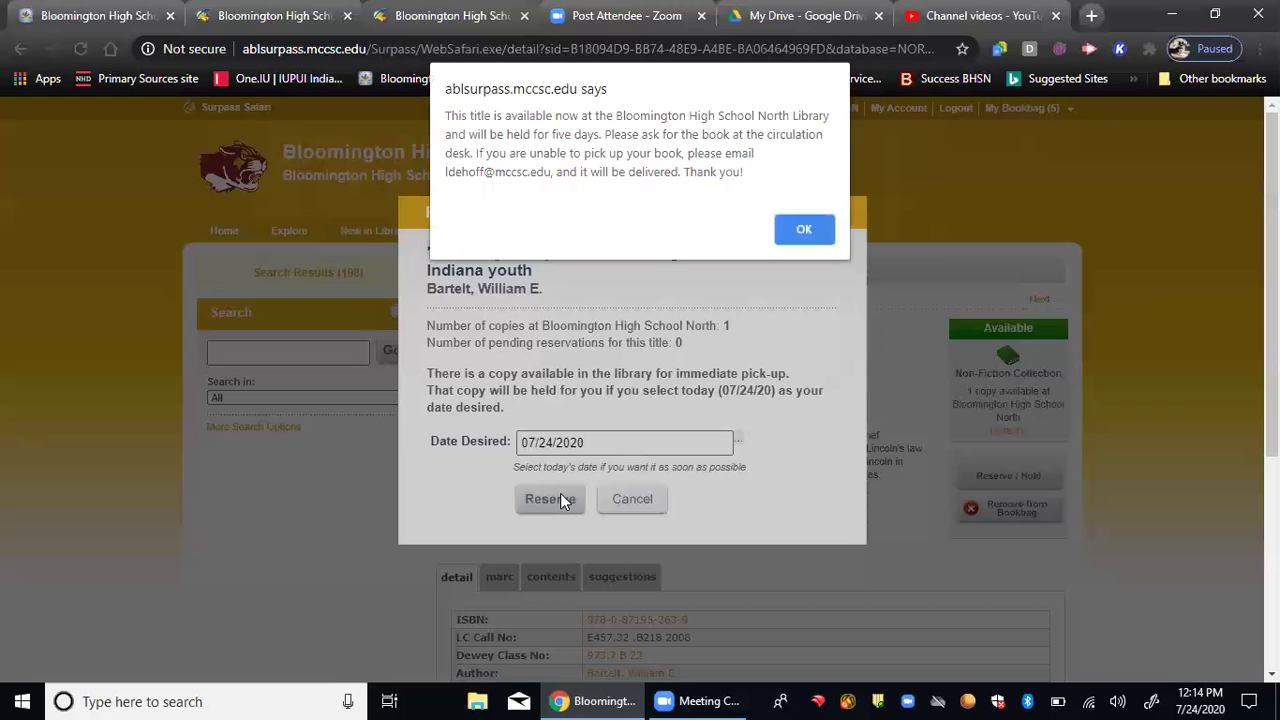
left_click(806, 231)
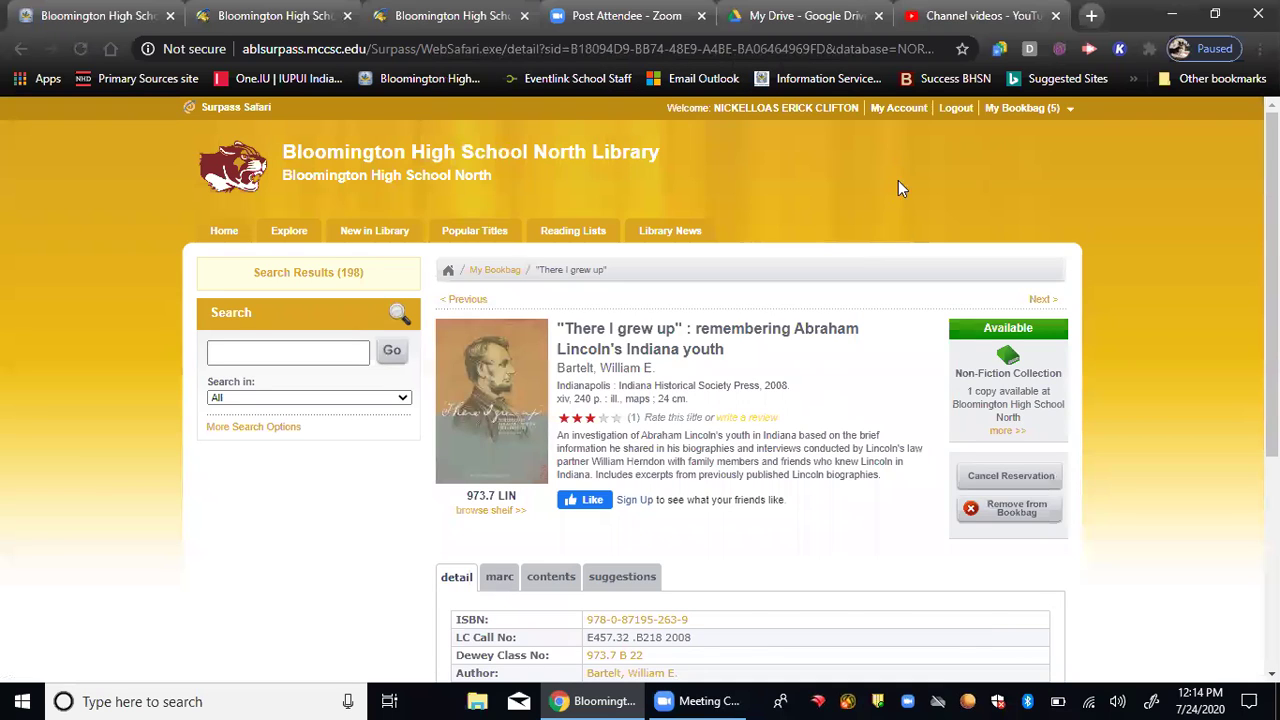
Step: Check the two reservations under Account Status, then empty all five titles from the bookbag
mouse_move(904, 116)
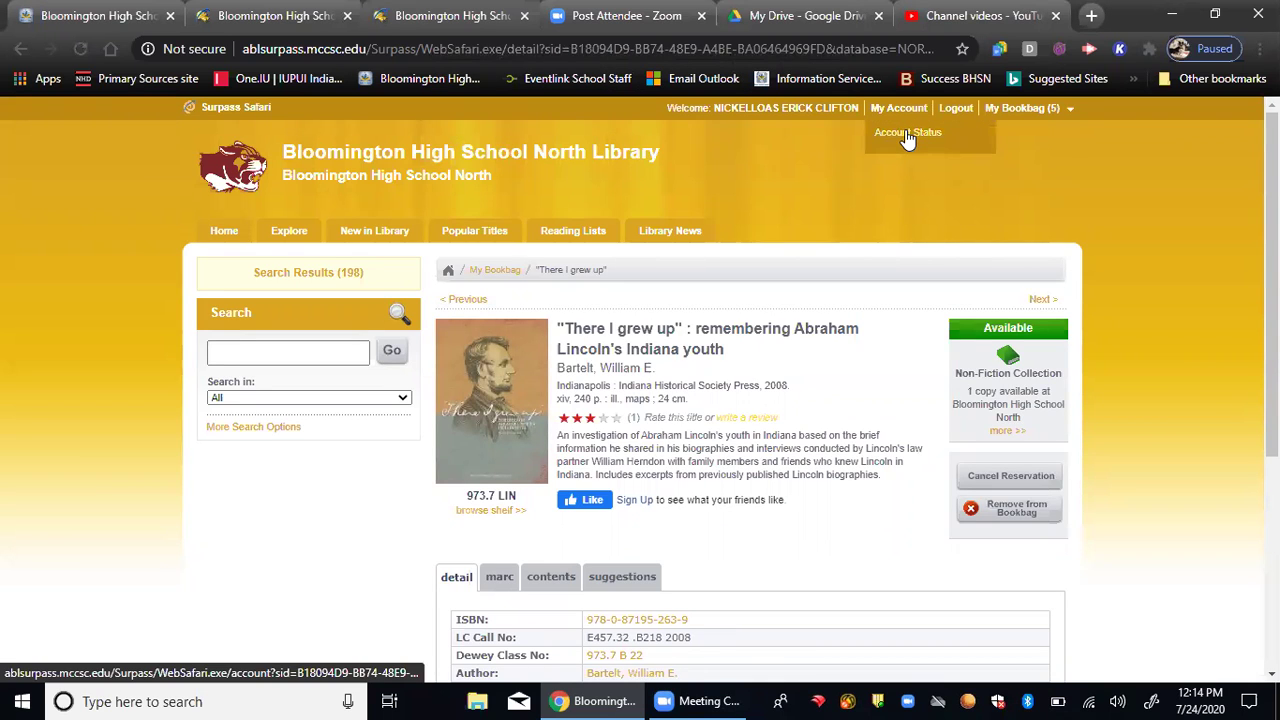
left_click(906, 133)
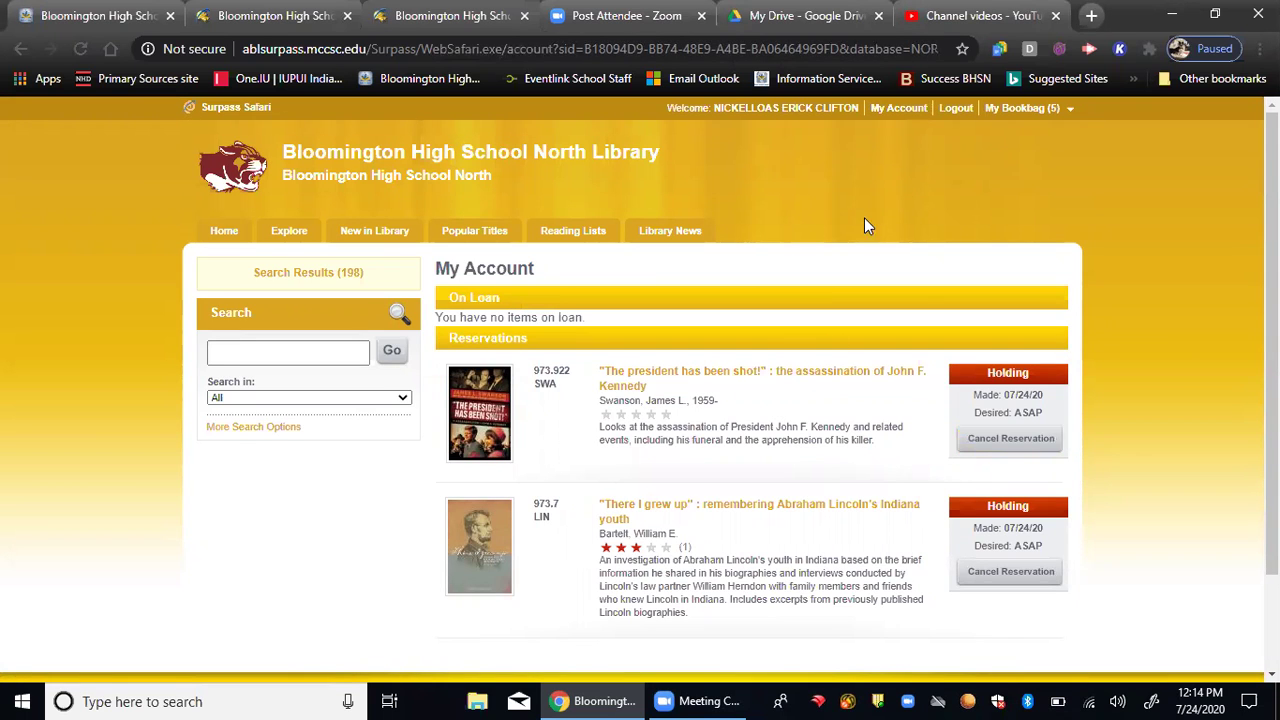
mouse_move(1020, 108)
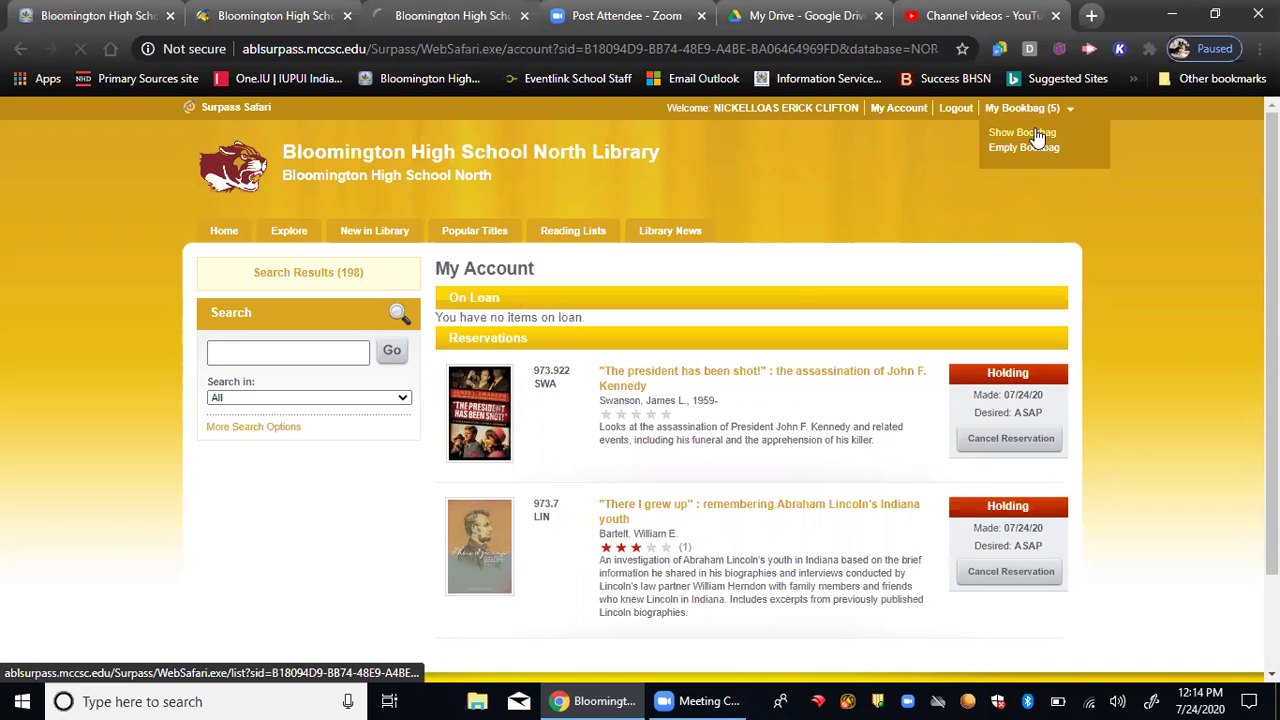
left_click(1037, 135)
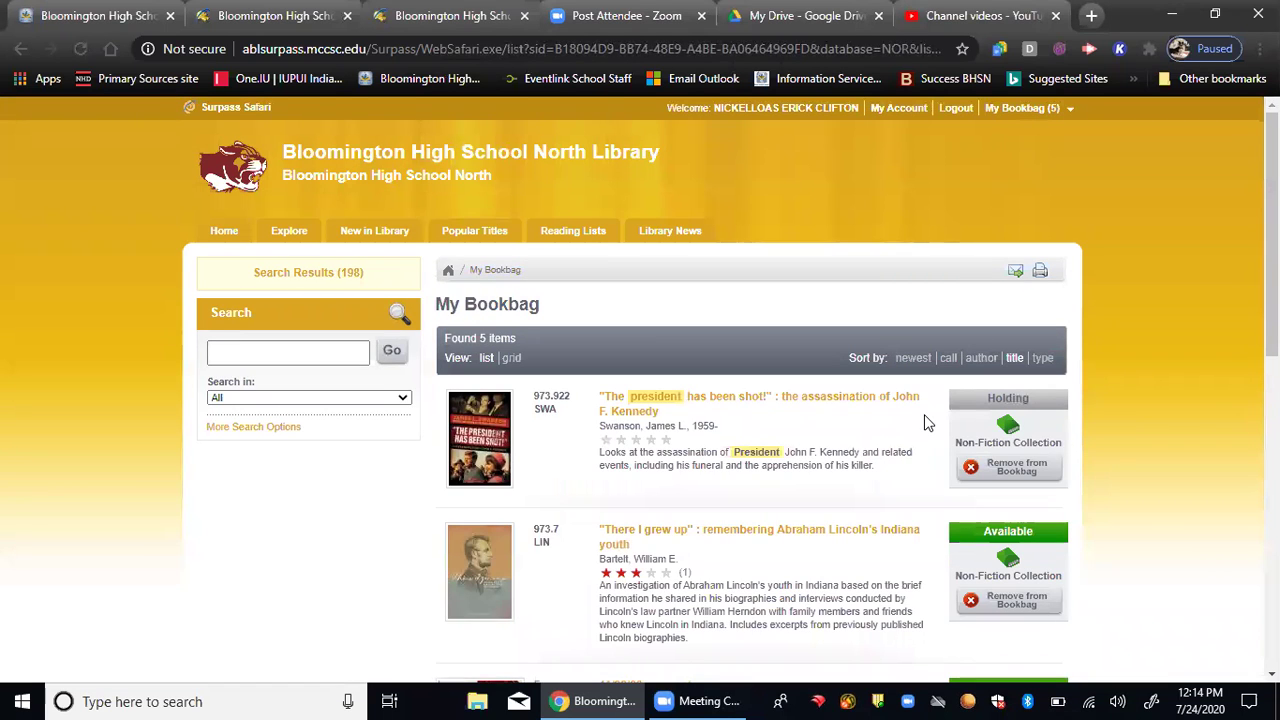
left_click(1058, 108)
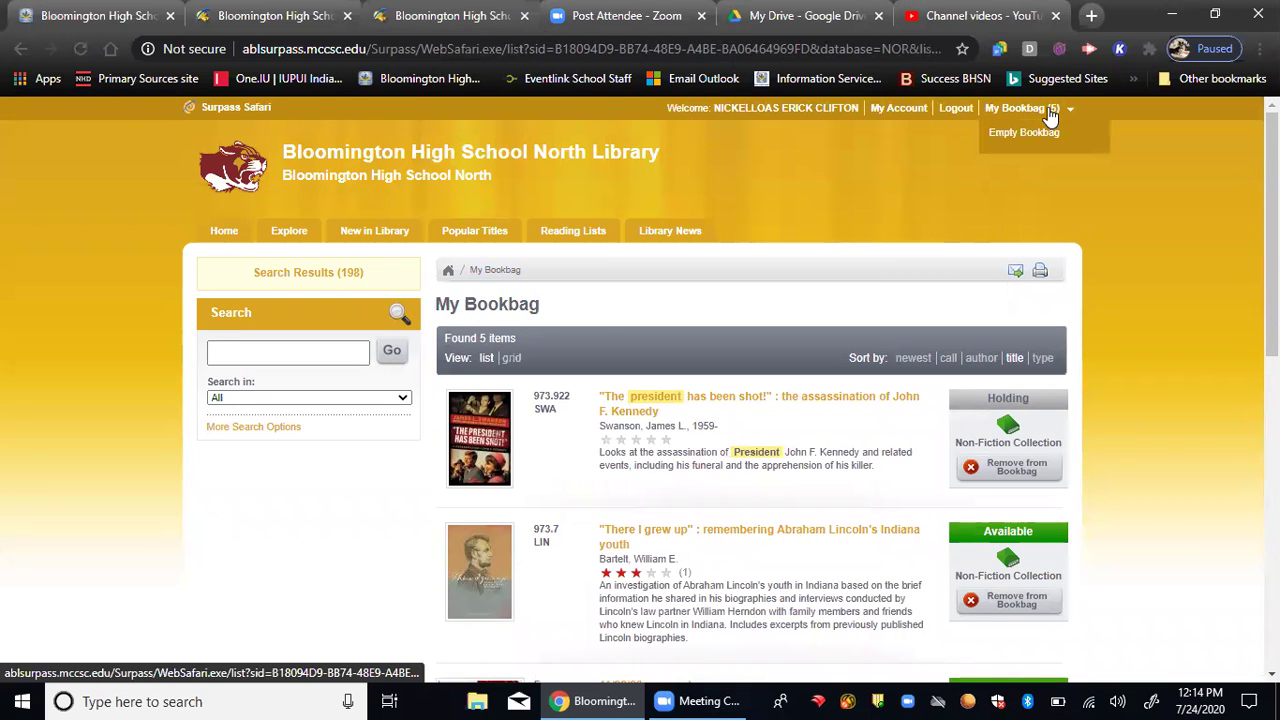
left_click(1024, 132)
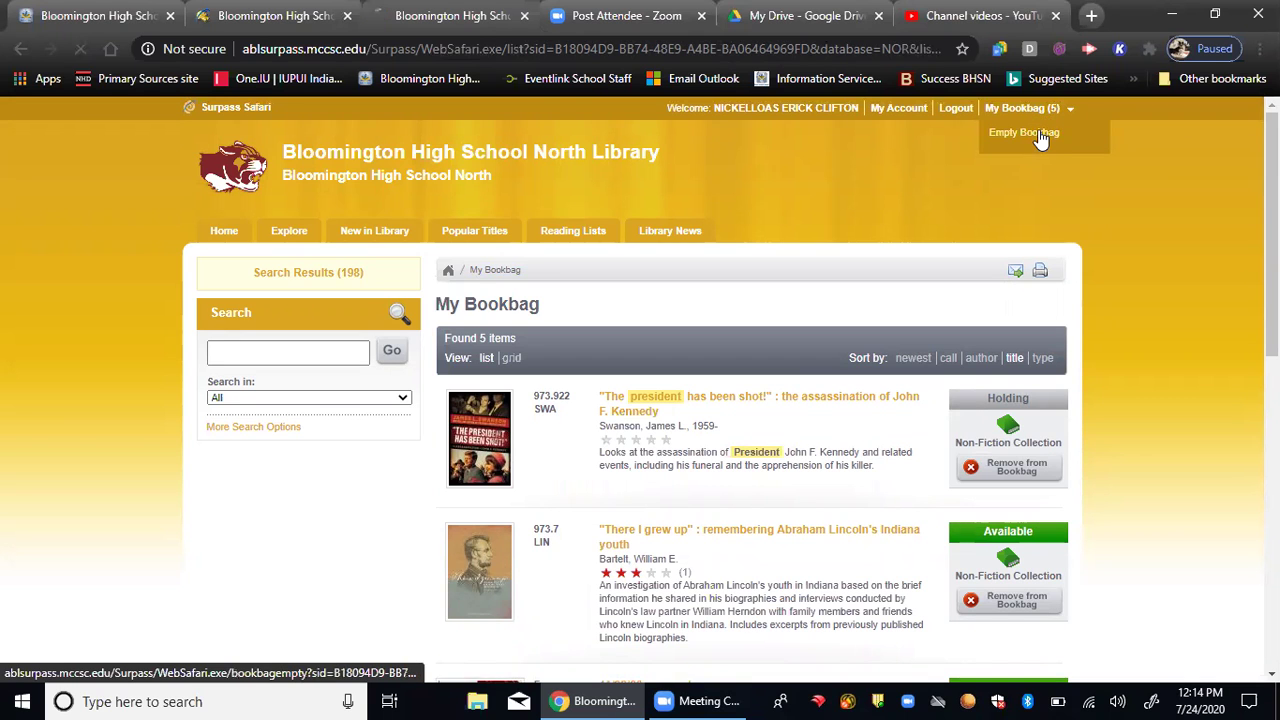
scroll(734, 363, "down", 10)
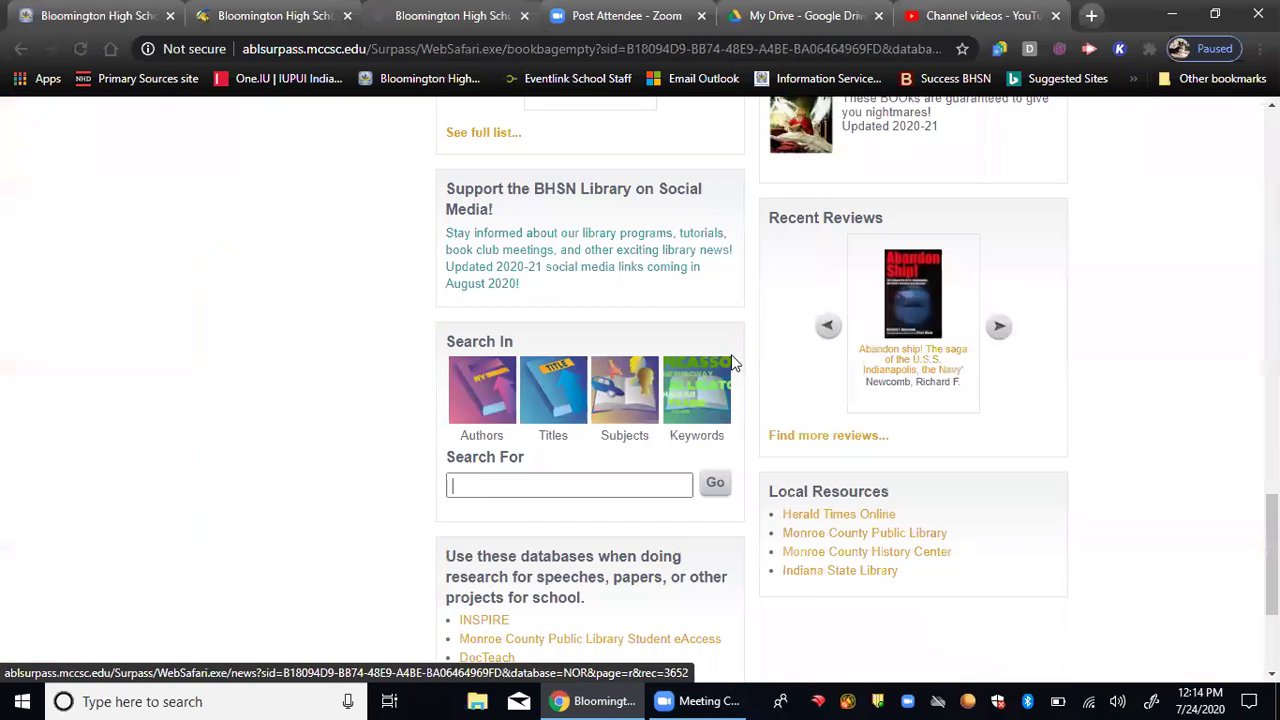
scroll(731, 363, "up", 15)
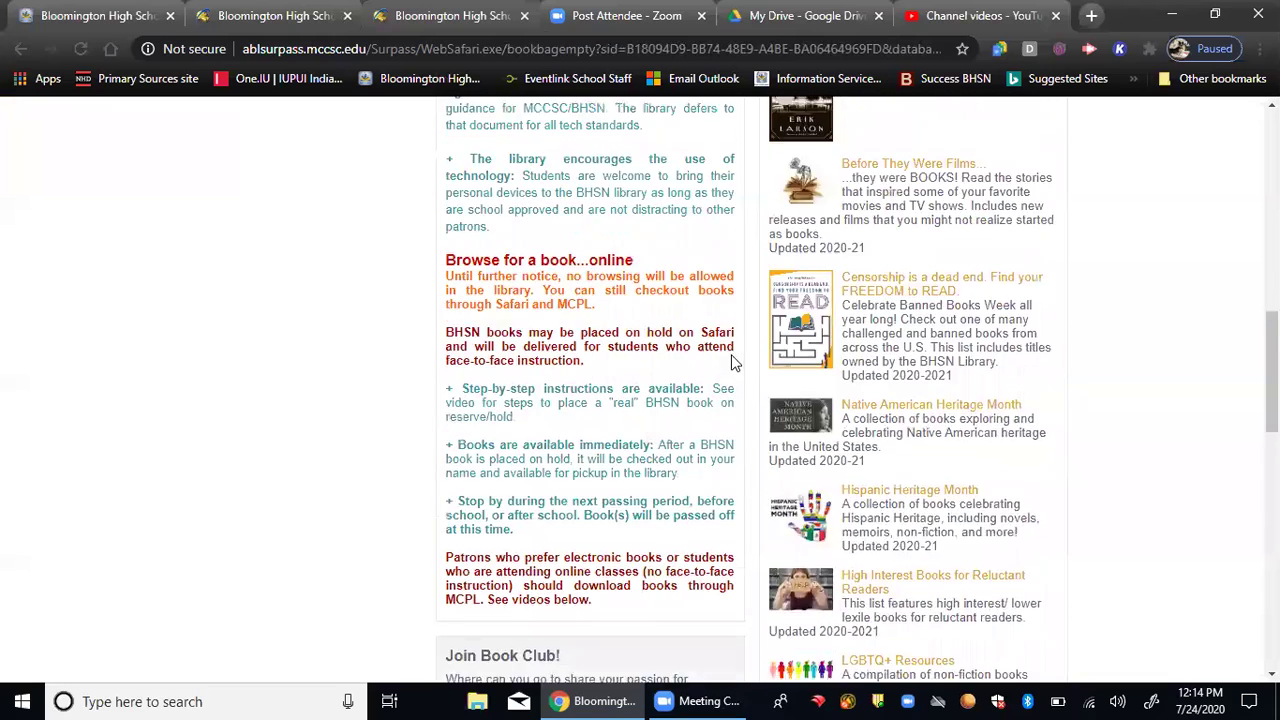
scroll(731, 363, "up", 3)
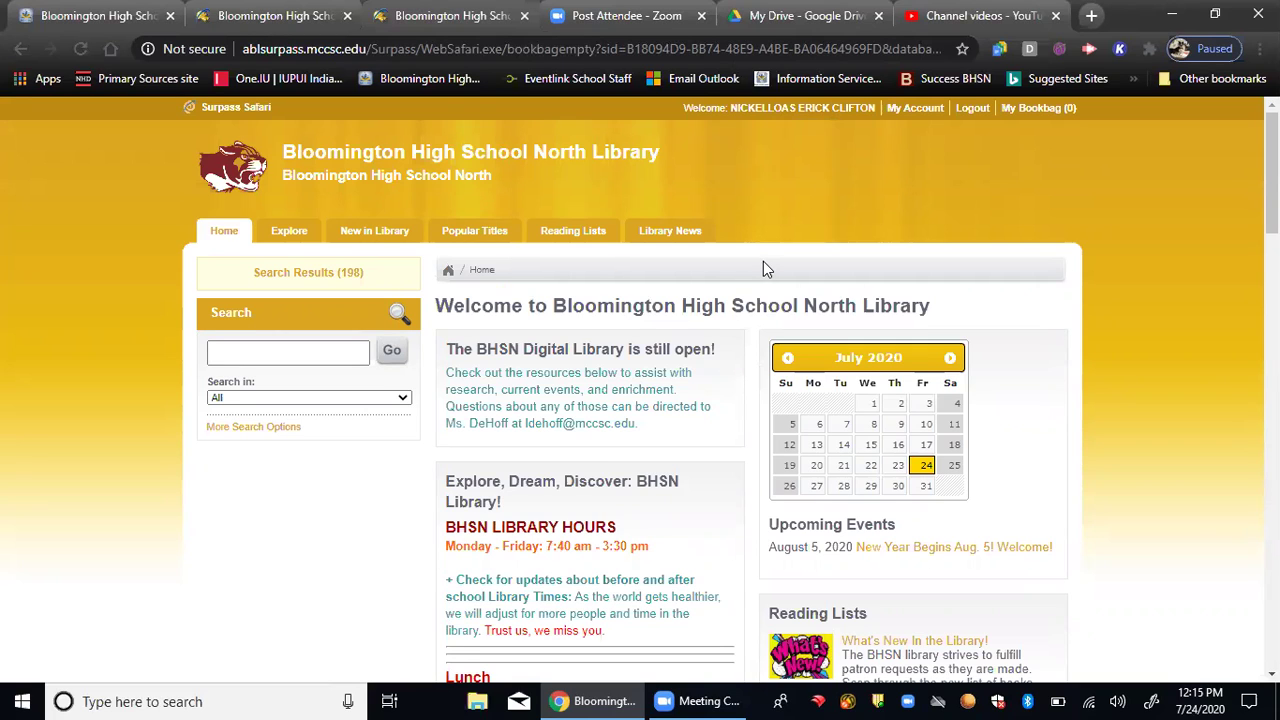
scroll(763, 265, "down", 1)
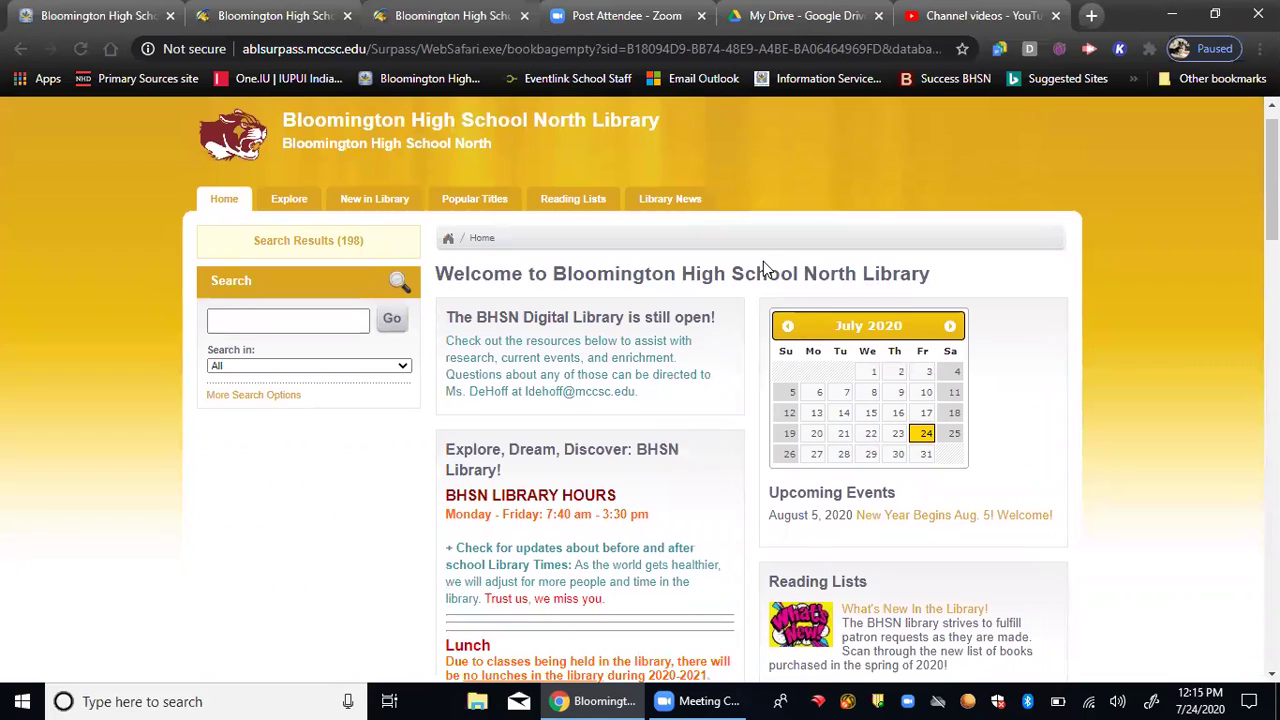